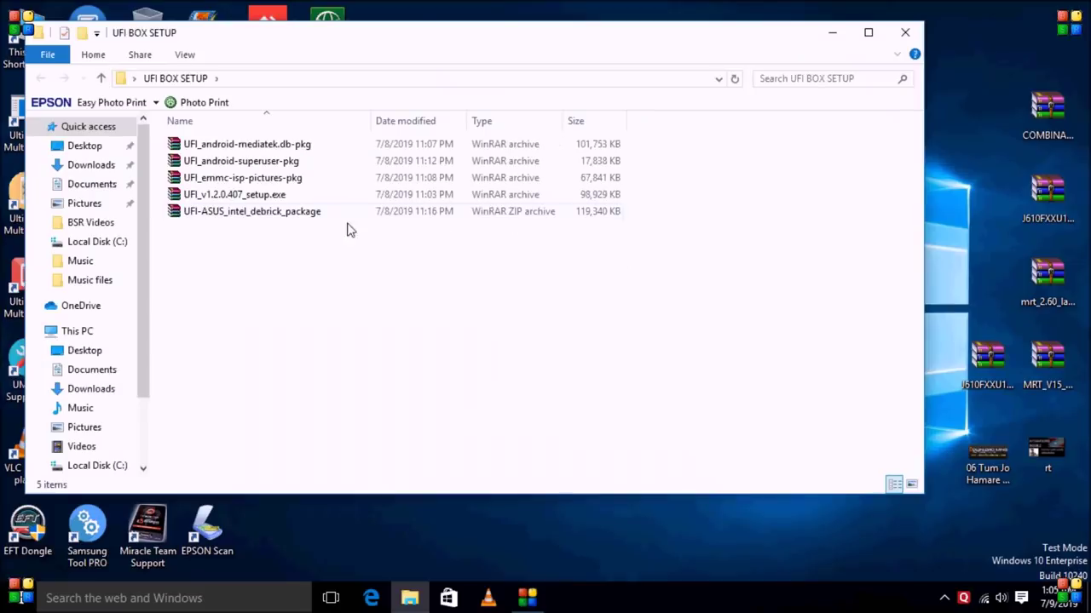
- Examine the archives in the UFI BOX SETUP folder, including UFI_v1.2.0.407_setup.exe and UFI-ASUS_intel_debrick_package, keeping the desktop shortcuts uncovered
{"action": "left_click_drag", "start_coordinate": [389, 45], "coordinate": [535, 85]}
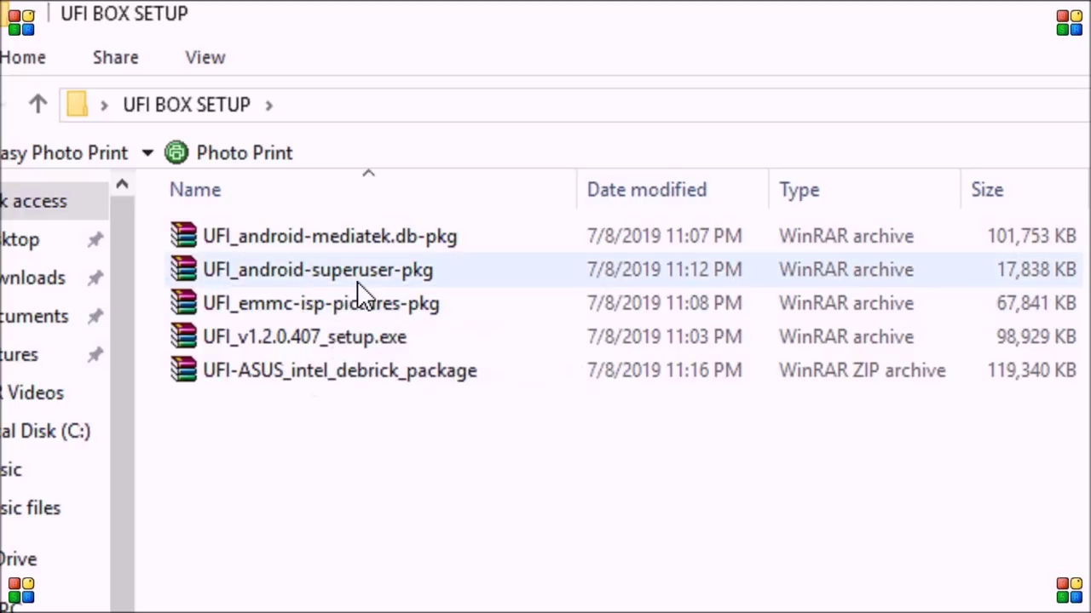
{"action": "left_click", "coordinate": [306, 307]}
{"action": "left_click", "coordinate": [287, 336]}
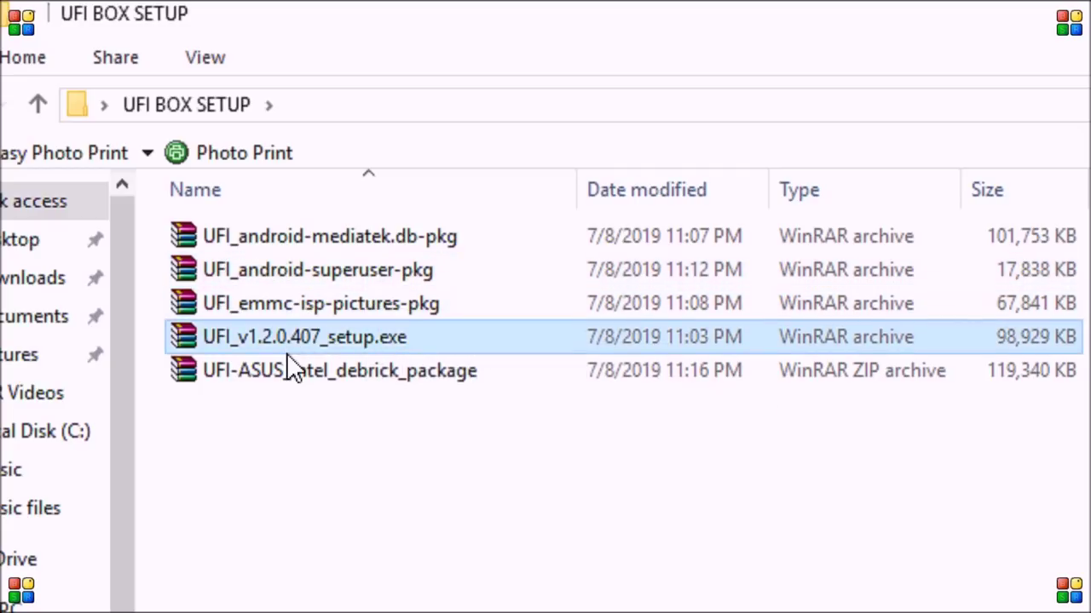
{"action": "left_click", "coordinate": [293, 371]}
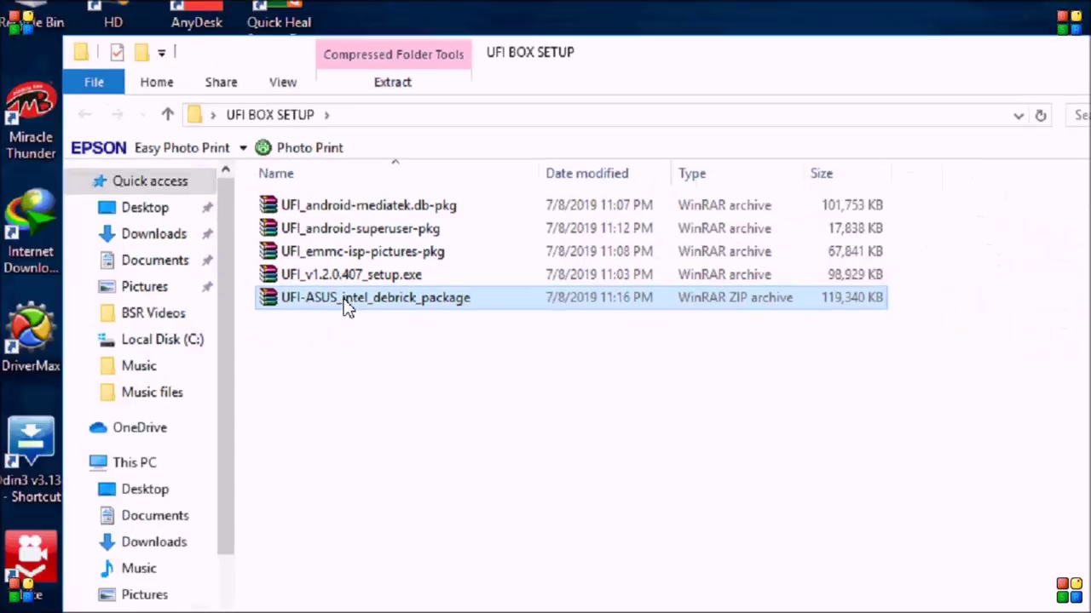
{"action": "key", "text": "alt"}
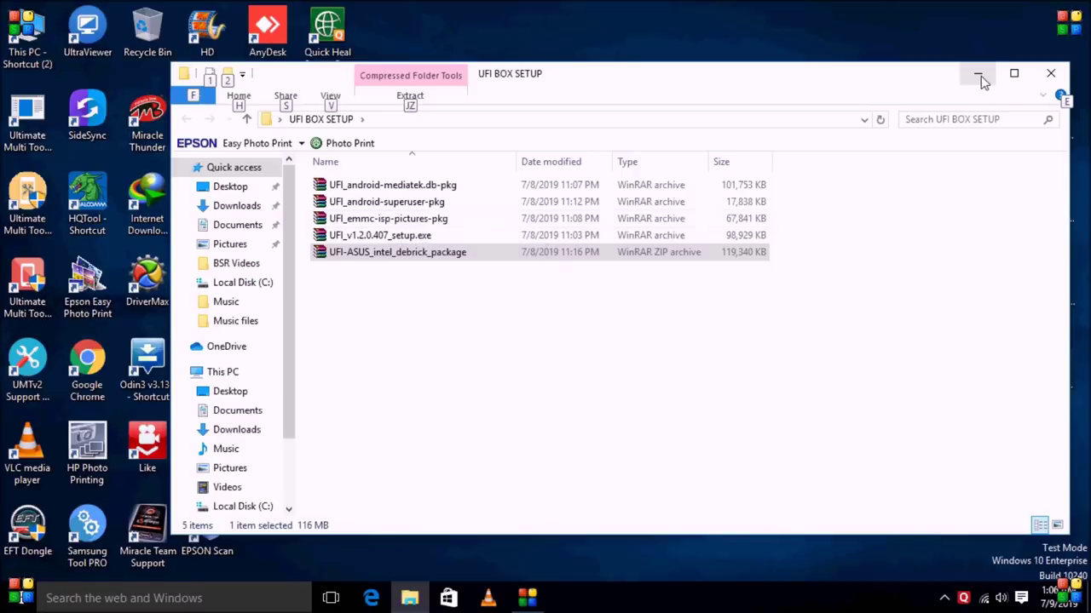
{"action": "left_click_drag", "start_coordinate": [764, 90], "coordinate": [998, 99]}
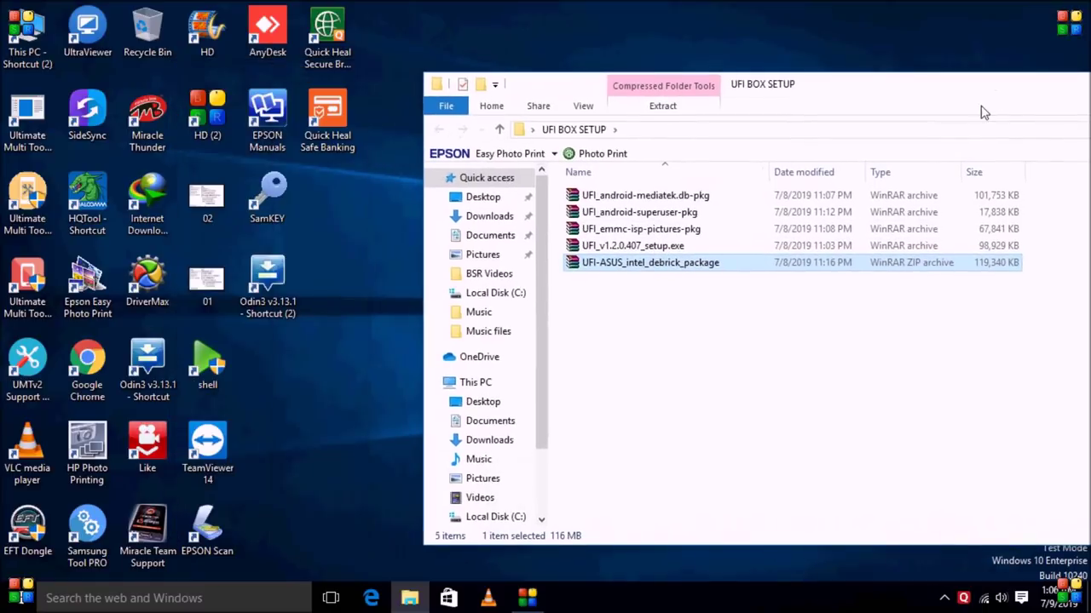
- Switch to Google Chrome from its desktop shortcut
{"action": "right_click", "coordinate": [533, 9]}
{"action": "left_click", "coordinate": [590, 48]}
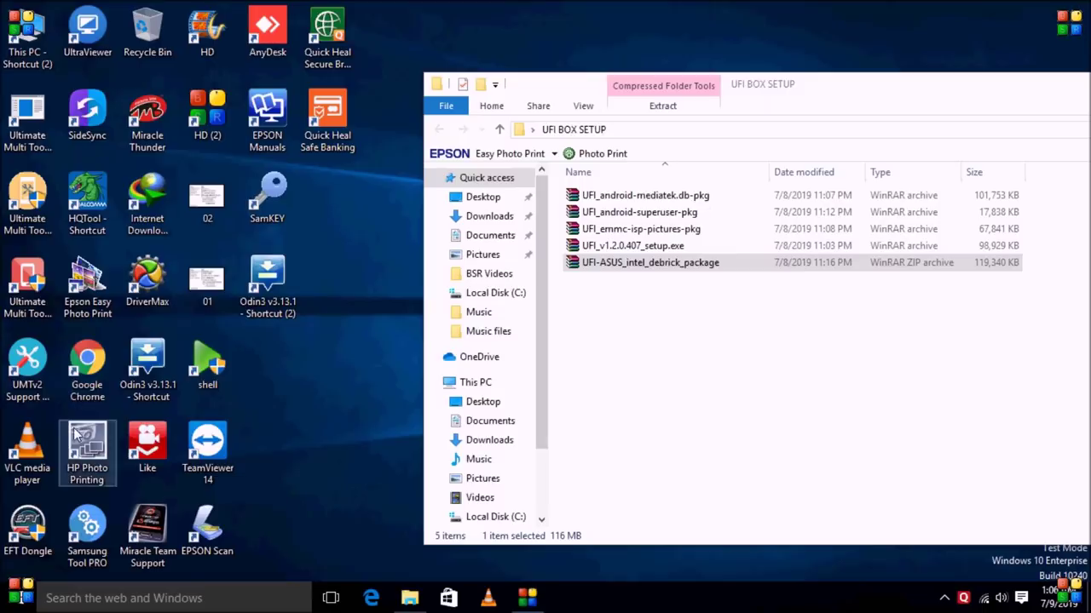
{"action": "right_click", "coordinate": [97, 351]}
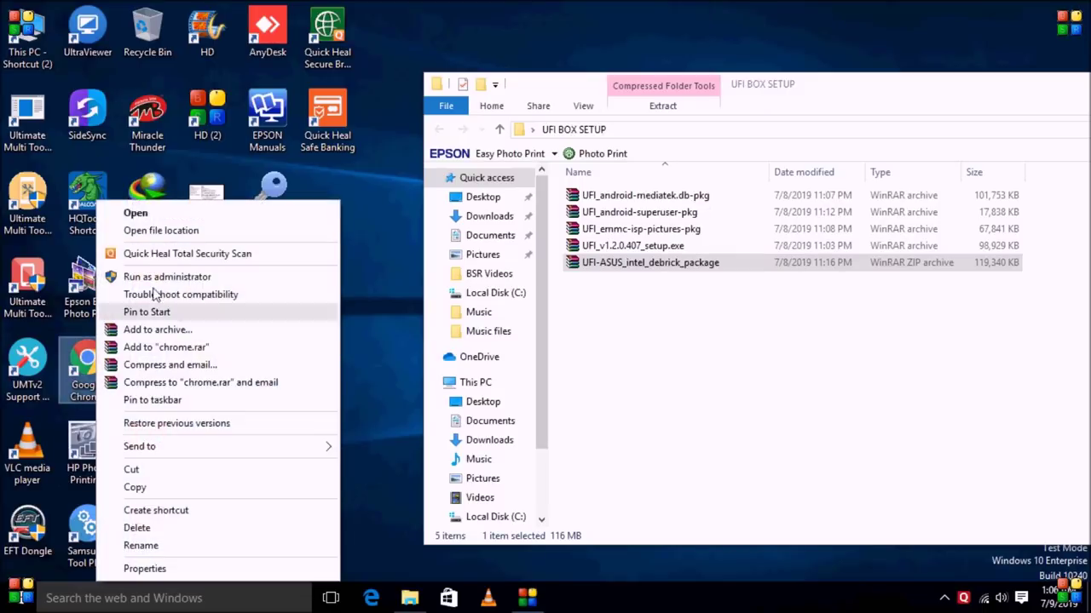
{"action": "key", "text": "Escape"}
{"action": "right_click", "coordinate": [501, 17]}
{"action": "left_click", "coordinate": [536, 77]}
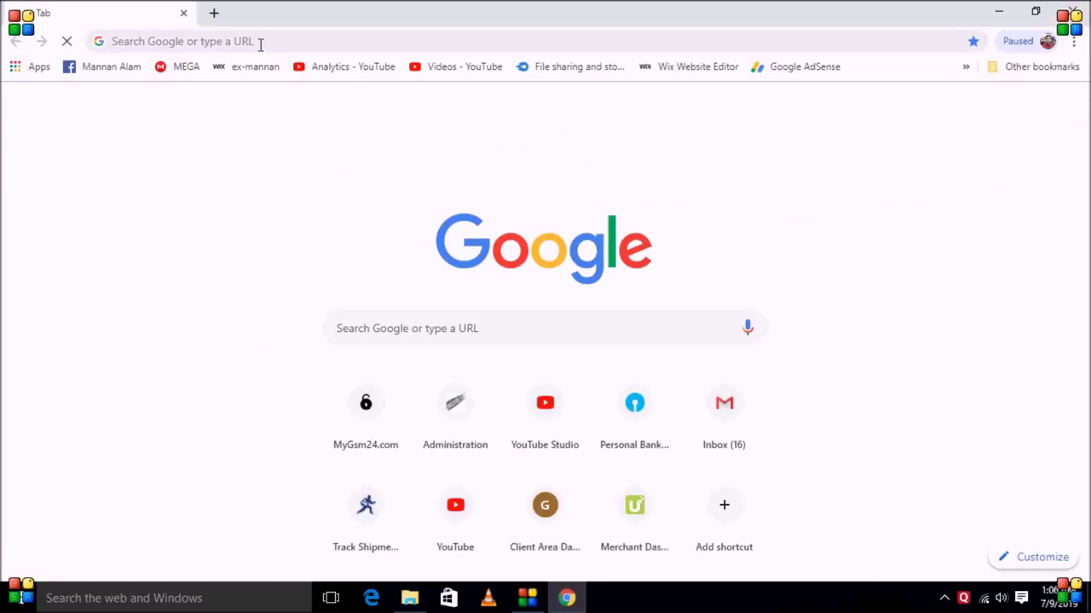
{"action": "left_click", "coordinate": [260, 42]}
{"action": "type", "text": "www."}
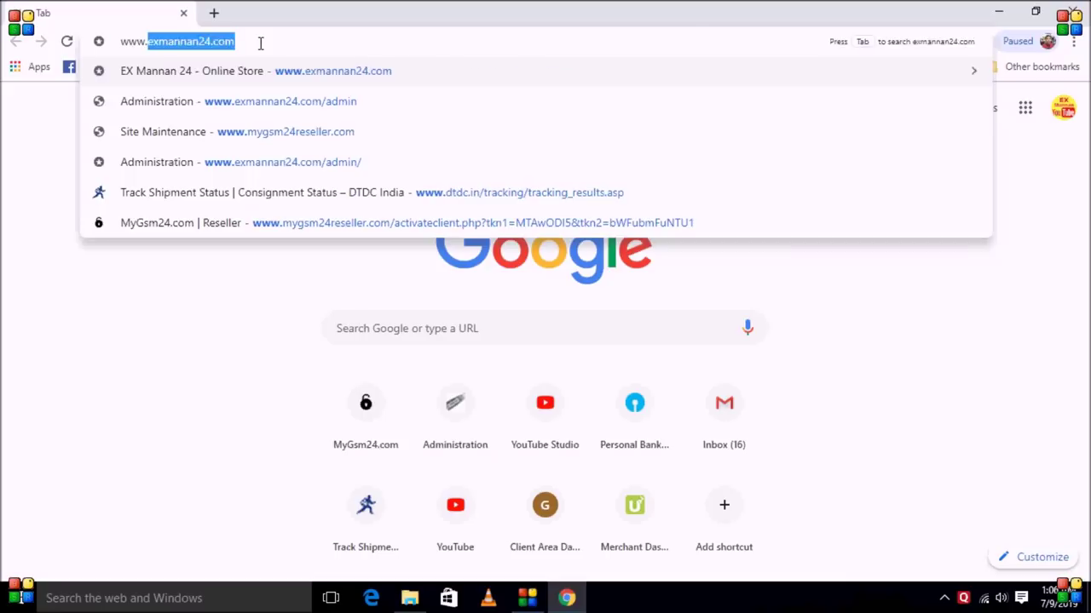
{"action": "type", "text": "ufi"}
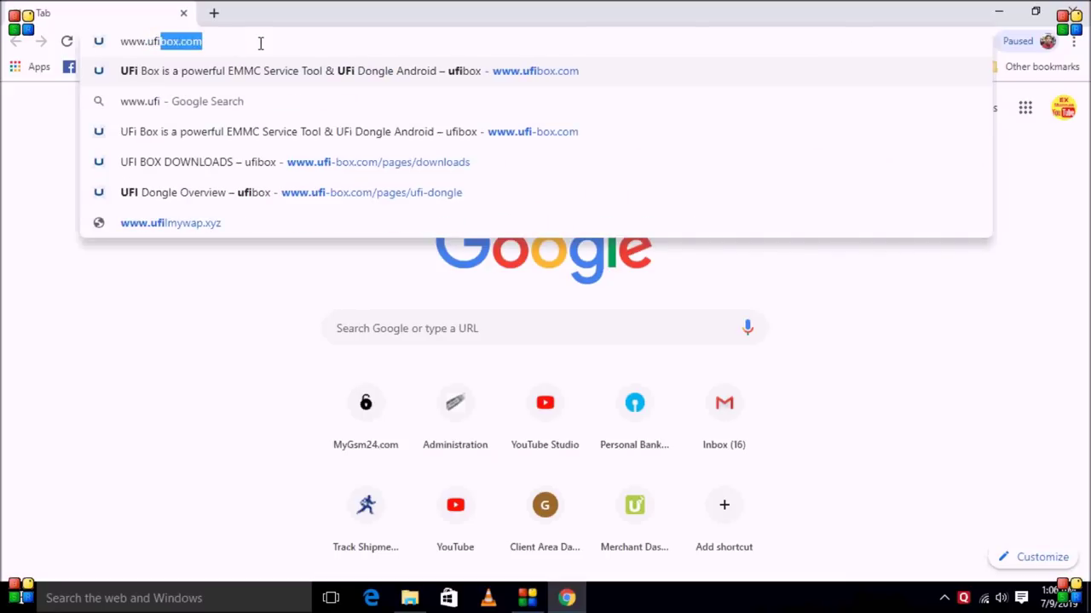
{"action": "key", "text": "Right"}
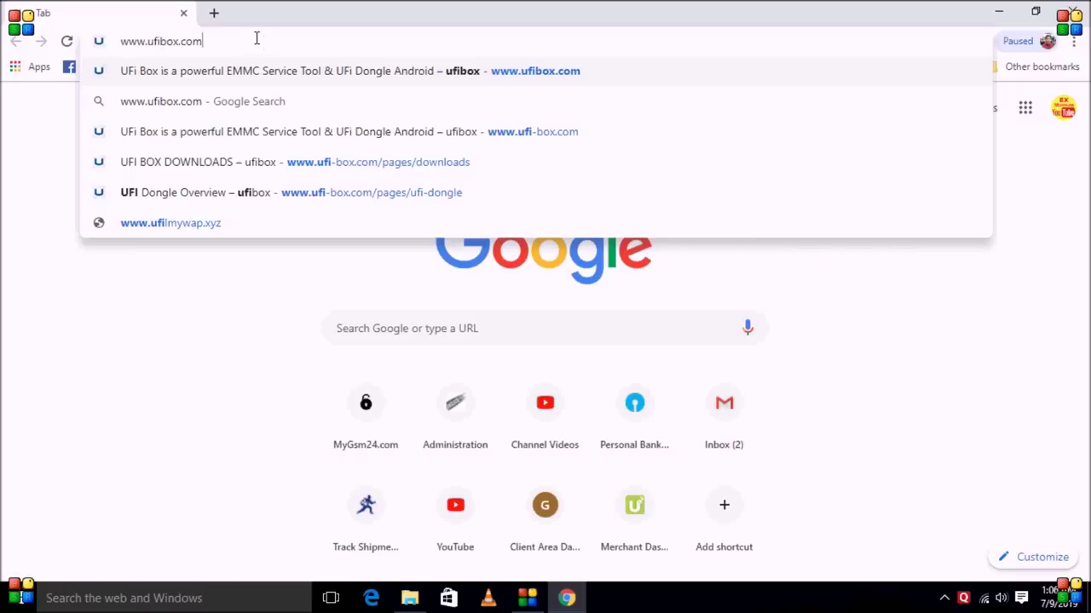
{"action": "left_click_drag", "start_coordinate": [207, 41], "coordinate": [78, 47]}
{"action": "left_click", "coordinate": [232, 41]}
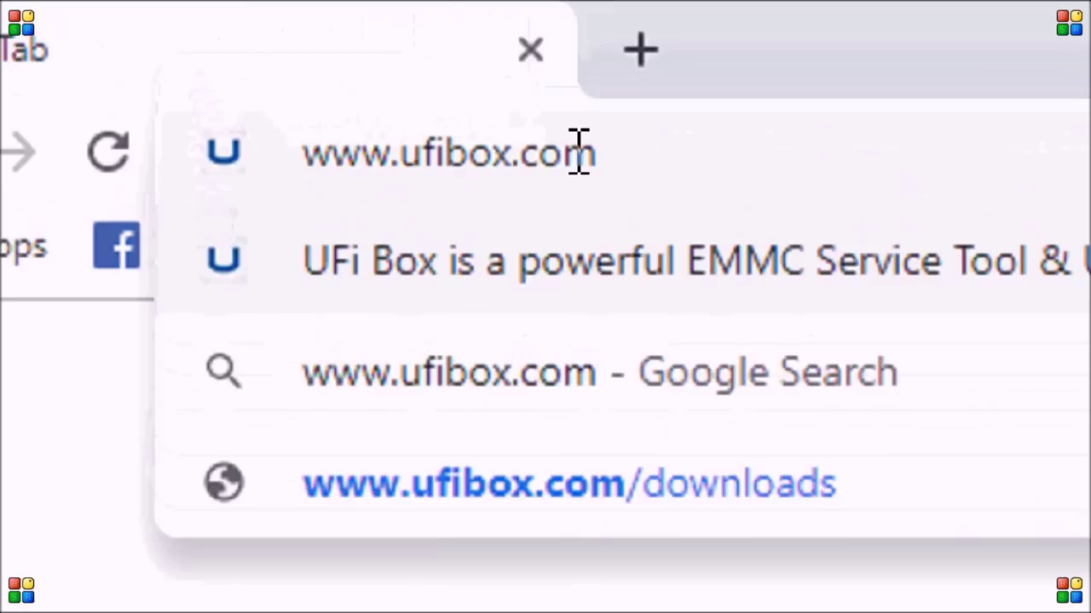
{"action": "left_click_drag", "start_coordinate": [632, 145], "coordinate": [280, 195]}
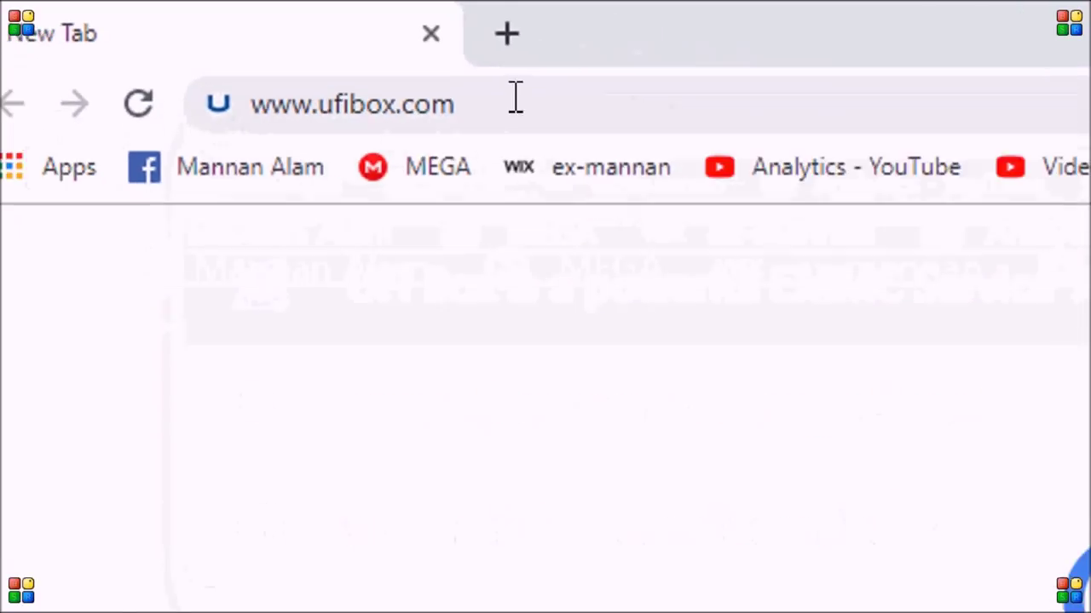
{"action": "left_click", "coordinate": [515, 98]}
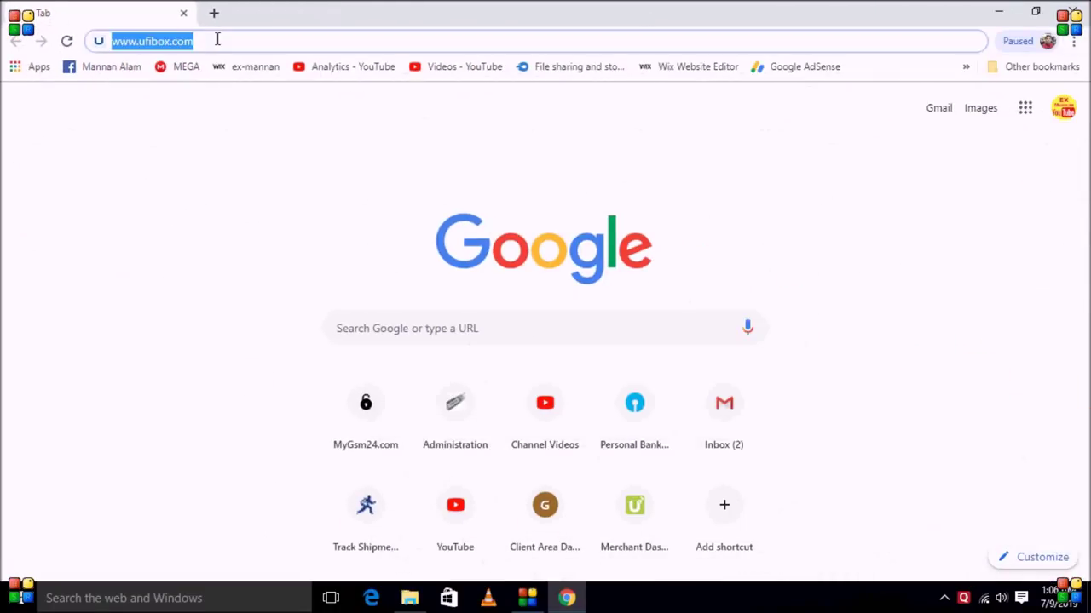
{"action": "key", "text": "Return"}
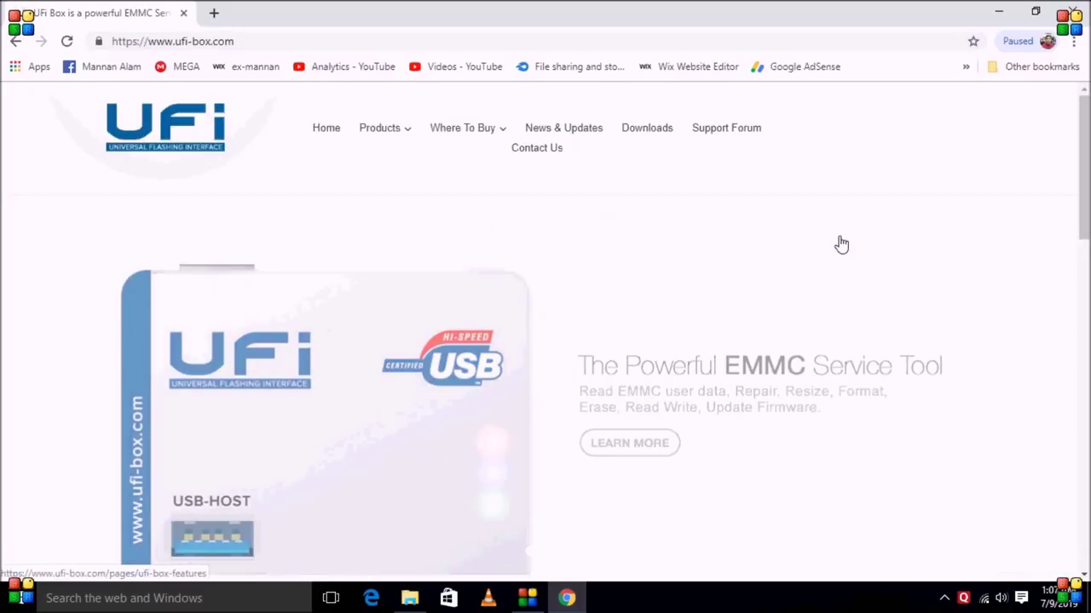
- Look over the UFI Box home page and open the site's Downloads page
{"action": "scroll", "coordinate": [841, 244], "scroll_direction": "down", "scroll_amount": 7}
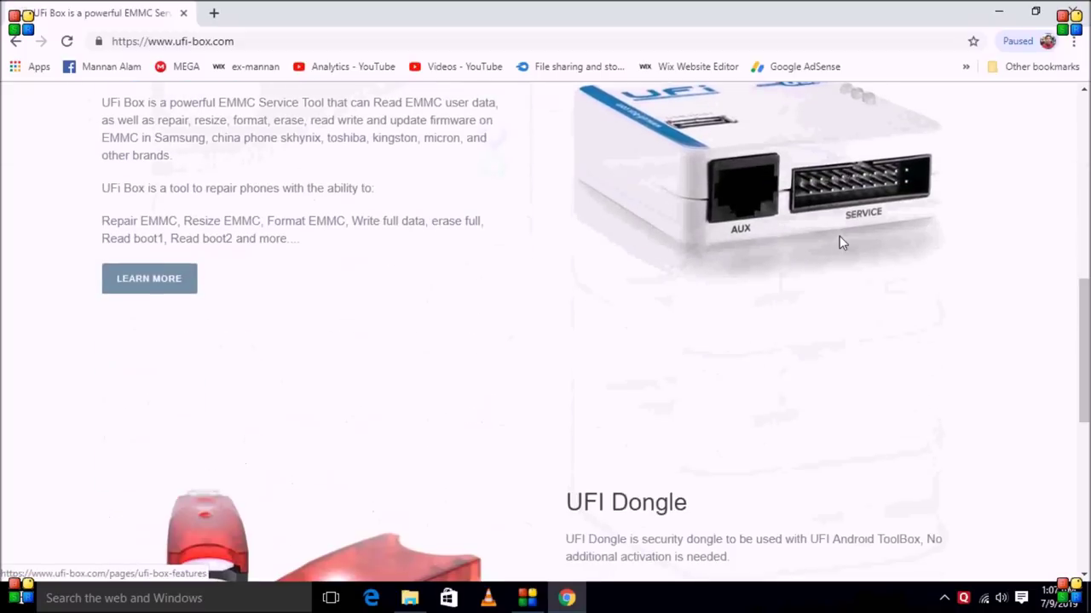
{"action": "scroll", "coordinate": [840, 244], "scroll_direction": "down", "scroll_amount": 4}
{"action": "left_click_drag", "start_coordinate": [168, 160], "coordinate": [187, 150]}
{"action": "scroll", "coordinate": [535, 244], "scroll_direction": "up", "scroll_amount": 8}
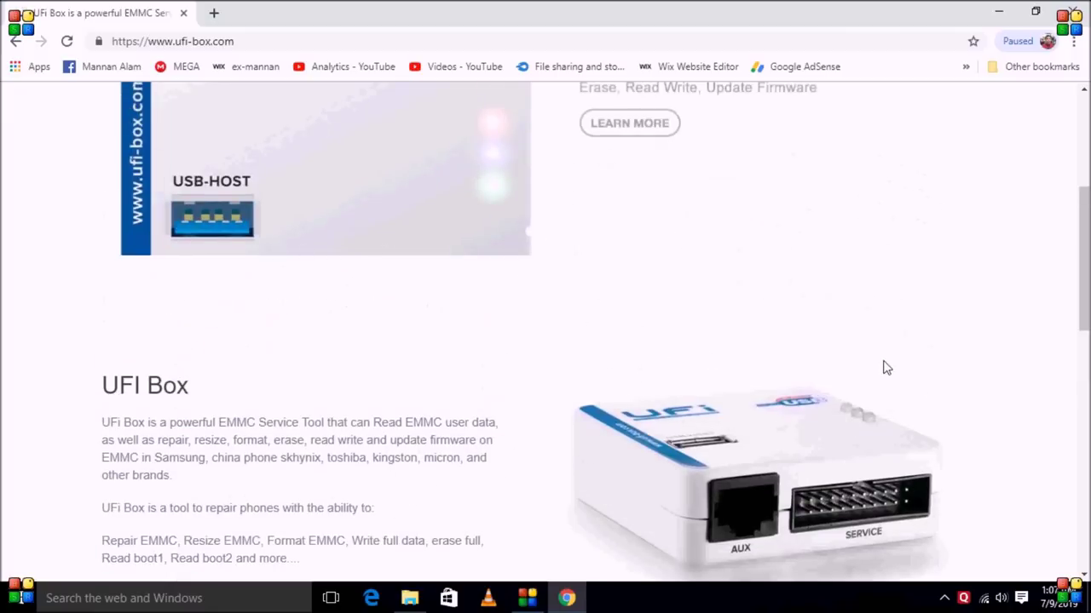
{"action": "scroll", "coordinate": [886, 368], "scroll_direction": "up", "scroll_amount": 4}
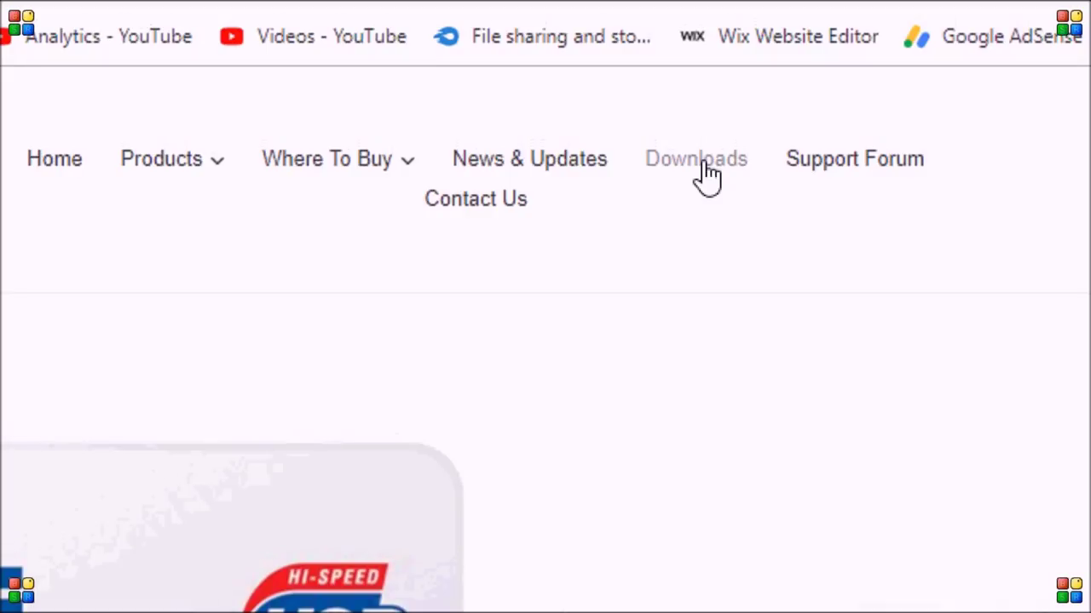
{"action": "left_click", "coordinate": [707, 175]}
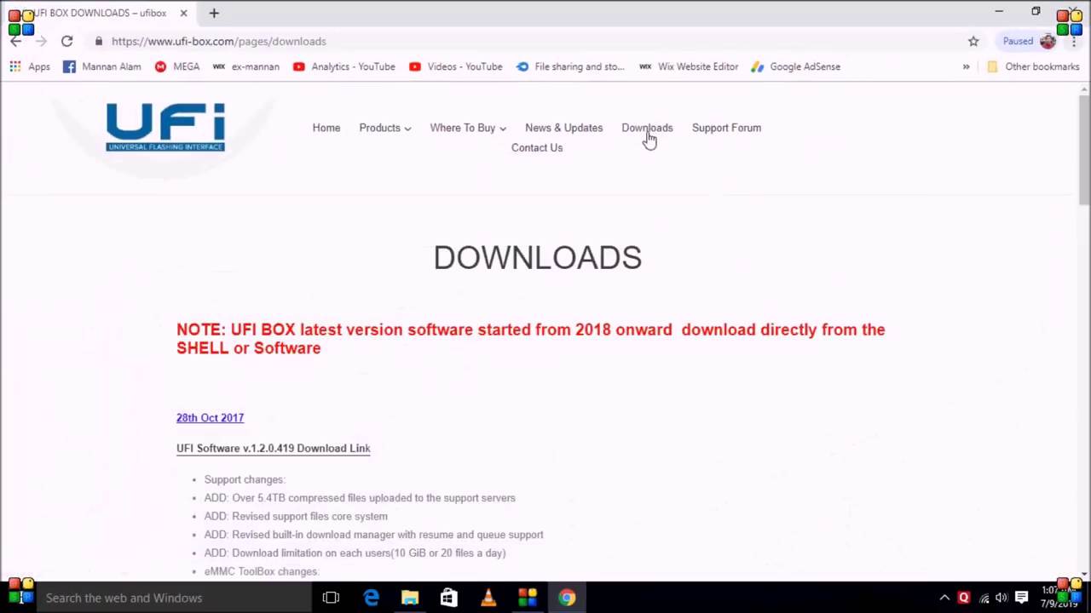
- Examine the software releases on the Downloads page from UFI Software v.1.2.0.419 to the UFI_v1.2.0.407_setup.zip entry, highlighting the latter
{"action": "scroll", "coordinate": [469, 259], "scroll_direction": "down", "scroll_amount": 2}
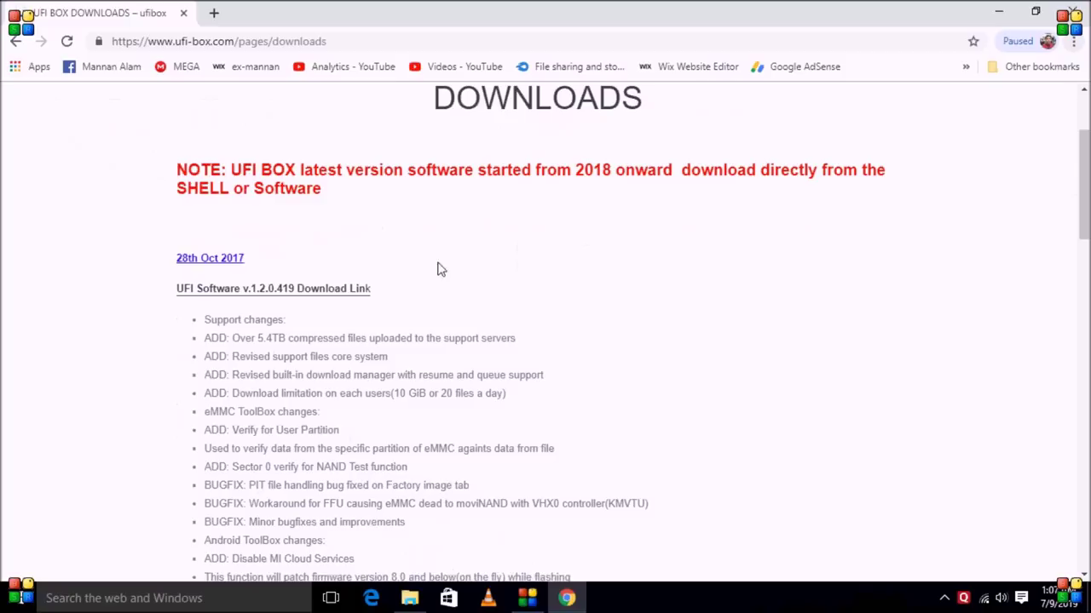
{"action": "scroll", "coordinate": [227, 292], "scroll_direction": "down", "scroll_amount": 1}
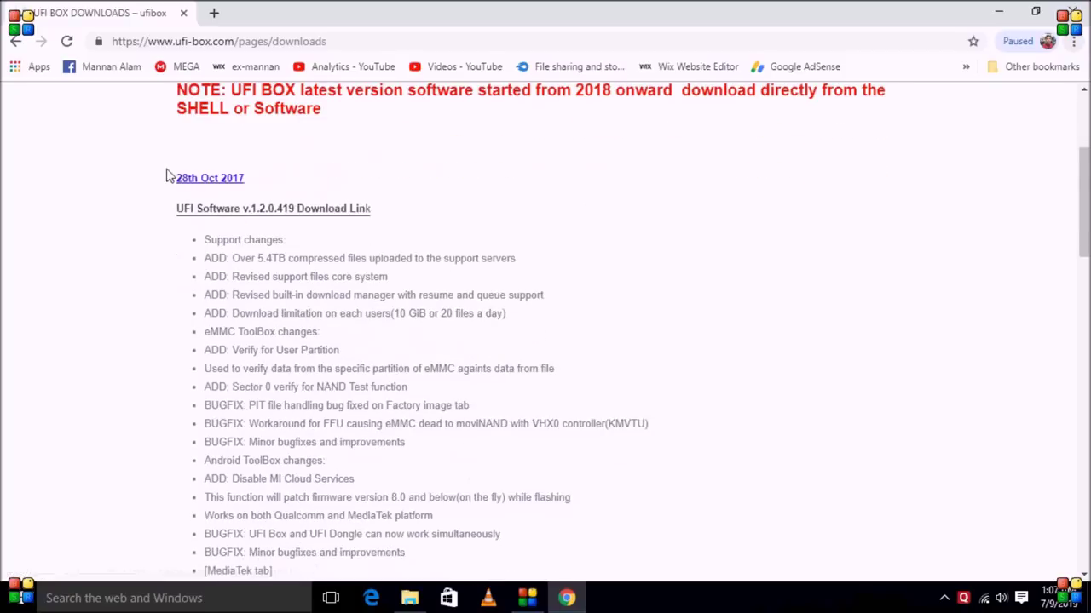
{"action": "left_click_drag", "start_coordinate": [176, 196], "coordinate": [452, 219]}
{"action": "left_click", "coordinate": [466, 220]}
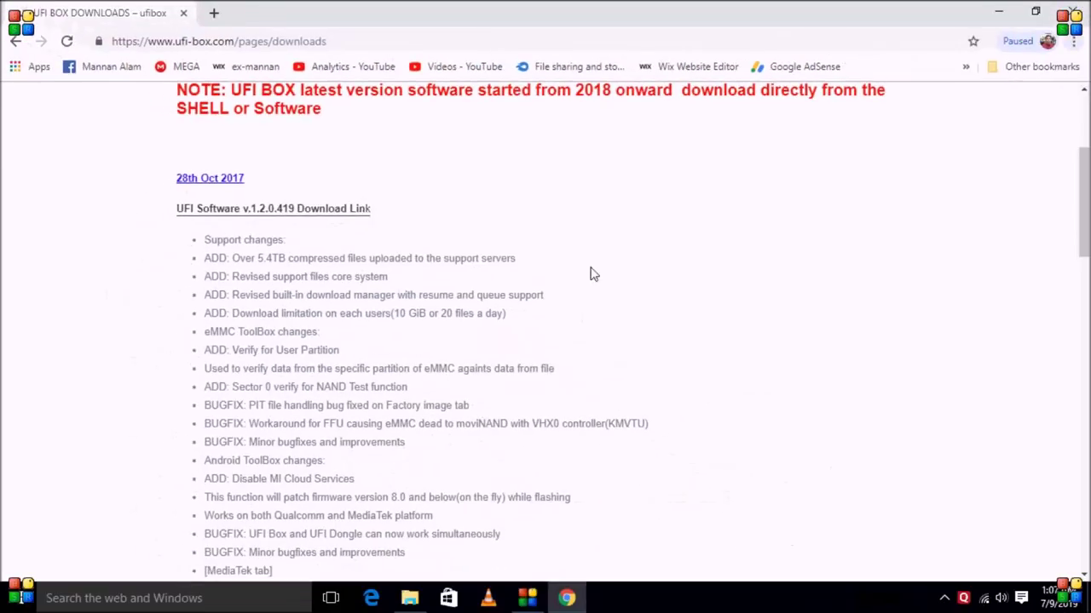
{"action": "scroll", "coordinate": [594, 275], "scroll_direction": "down", "scroll_amount": 6}
{"action": "scroll", "coordinate": [640, 295], "scroll_direction": "down", "scroll_amount": 1}
{"action": "scroll", "coordinate": [634, 296], "scroll_direction": "down", "scroll_amount": 1}
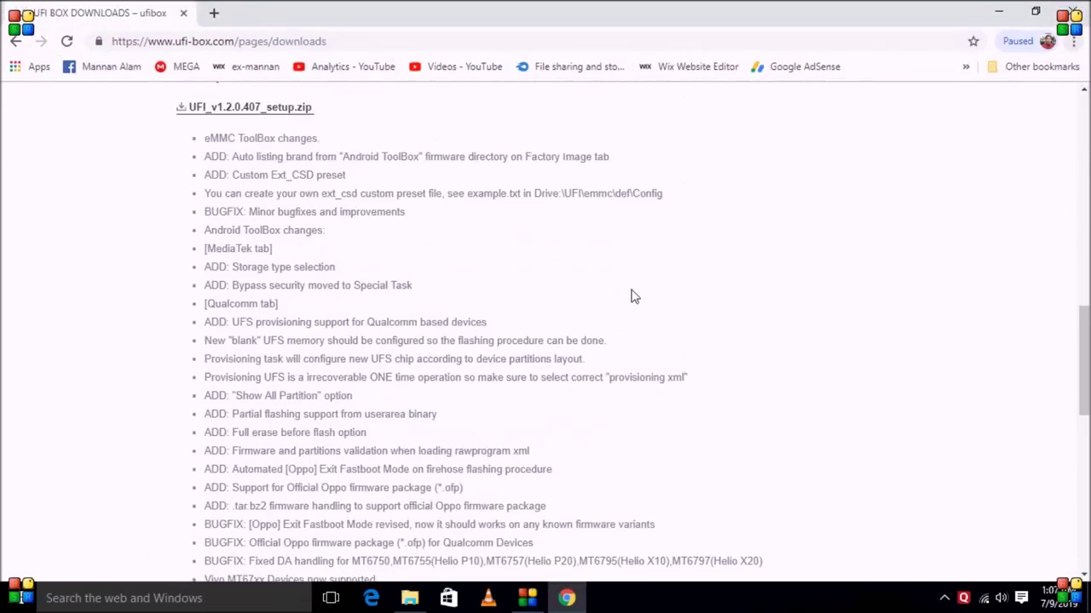
{"action": "scroll", "coordinate": [634, 295], "scroll_direction": "up", "scroll_amount": 1}
{"action": "left_click_drag", "start_coordinate": [166, 183], "coordinate": [335, 201]}
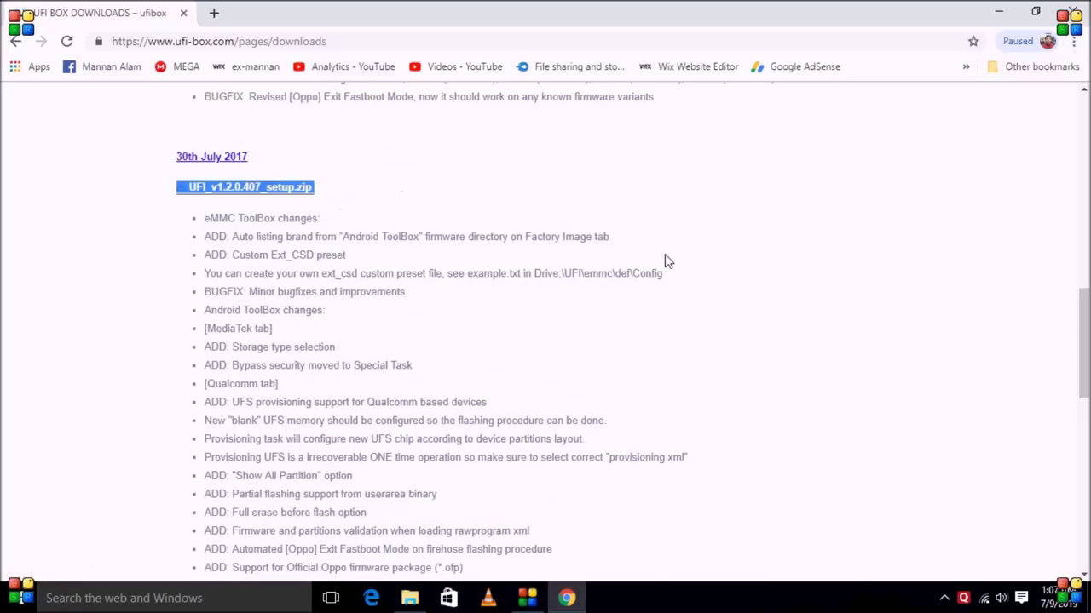
- Review the latest setup link and the additional packages near the end of the Downloads page
{"action": "scroll", "coordinate": [667, 260], "scroll_direction": "down", "scroll_amount": 6}
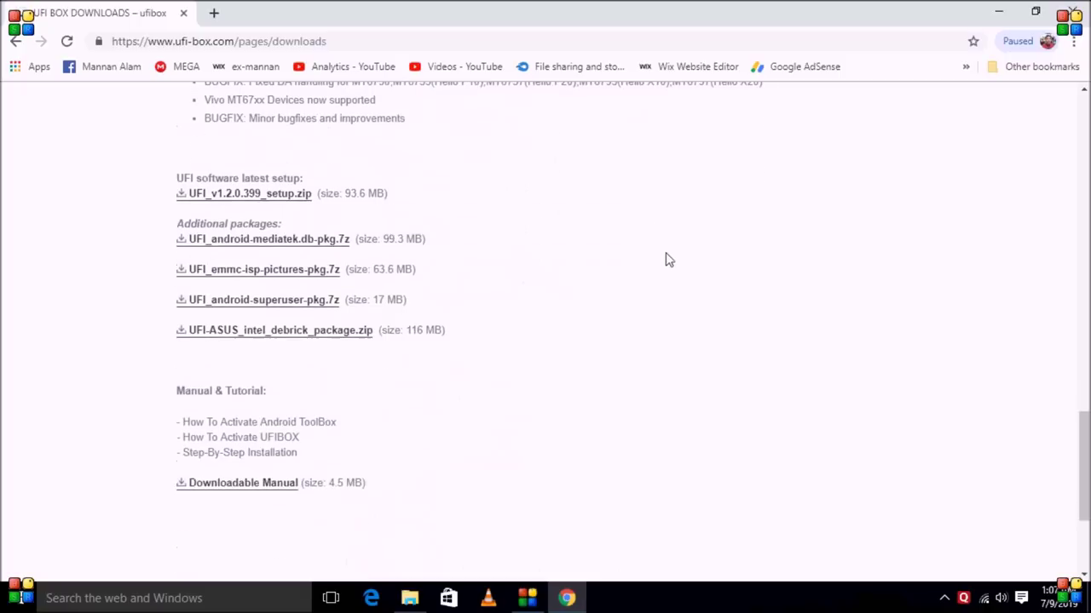
{"action": "left_click_drag", "start_coordinate": [162, 177], "coordinate": [460, 321]}
{"action": "left_click", "coordinate": [332, 232]}
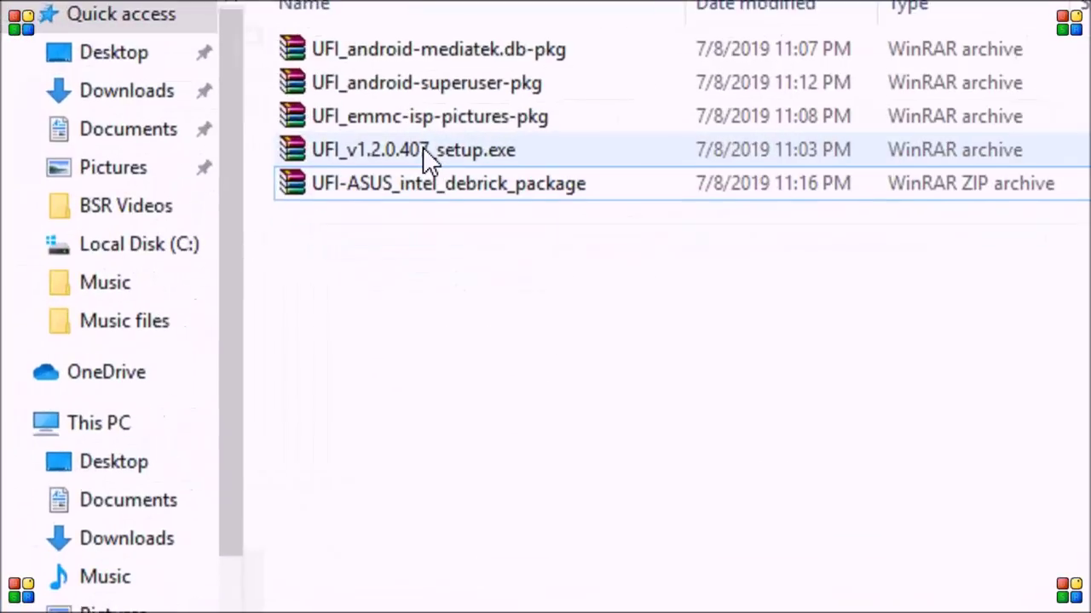
- Switch to the UFI BOX SETUP folder and extract the UFI_emmc-isp-pictures-pkg archive into a folder of the same name
{"action": "left_click", "coordinate": [437, 257]}
{"action": "right_click", "coordinate": [426, 149]}
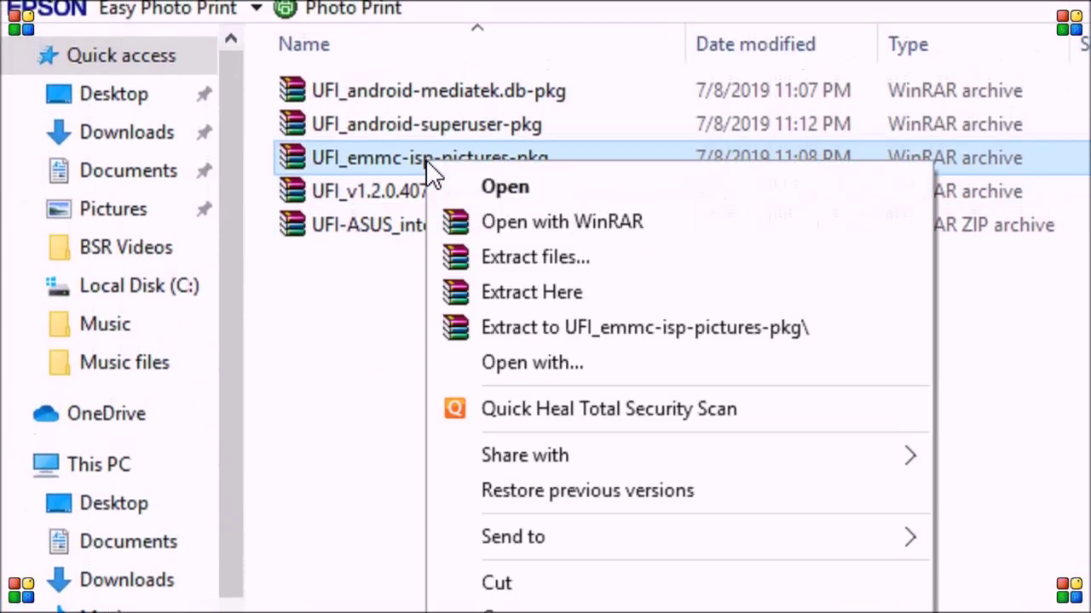
{"action": "left_click", "coordinate": [562, 328]}
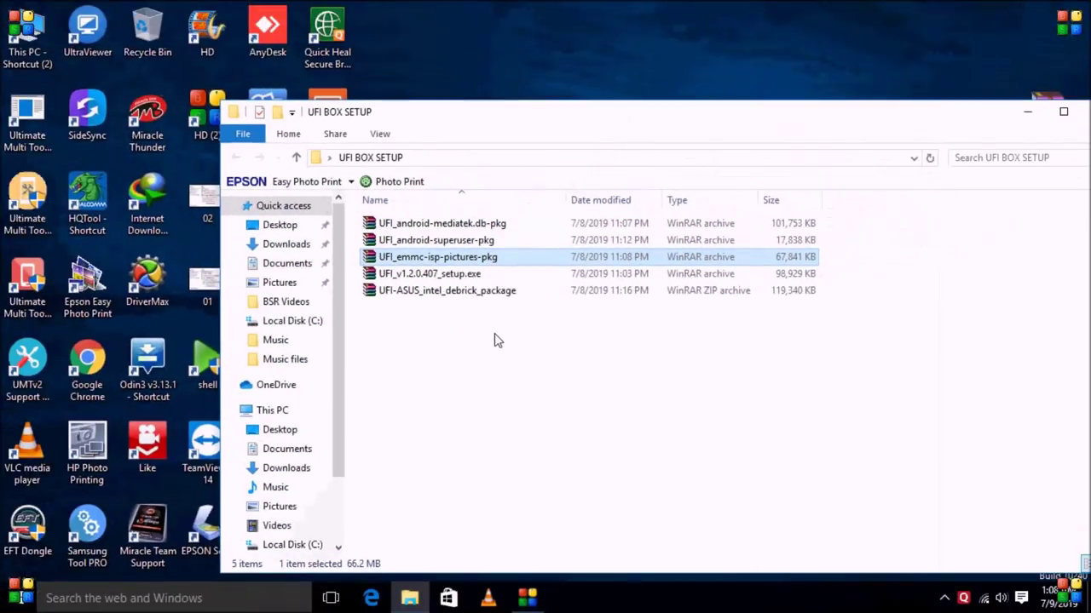
{"action": "right_click", "coordinate": [461, 261]}
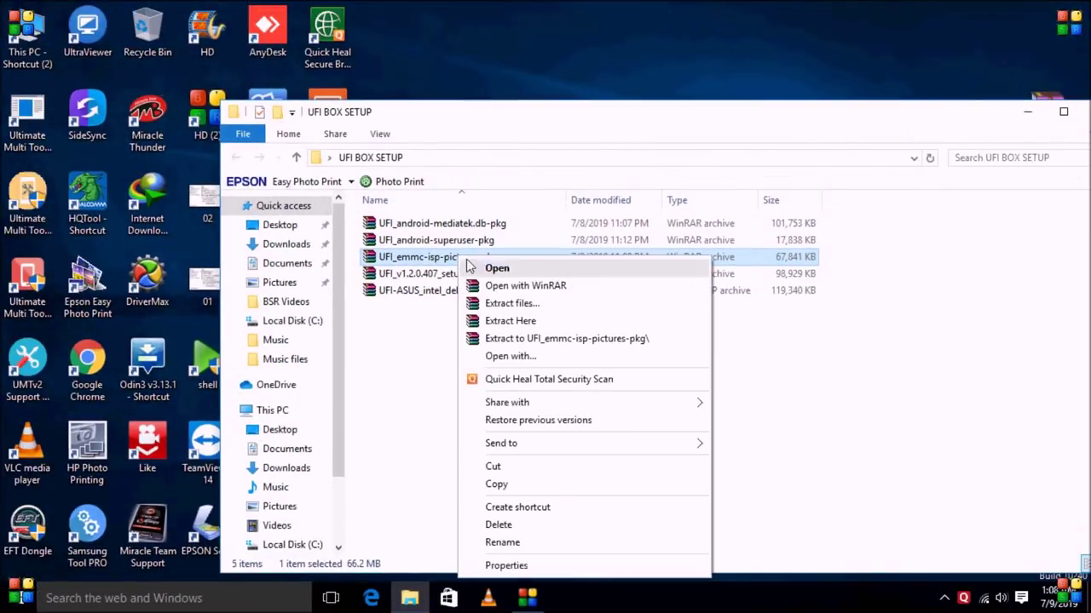
{"action": "left_click", "coordinate": [530, 339]}
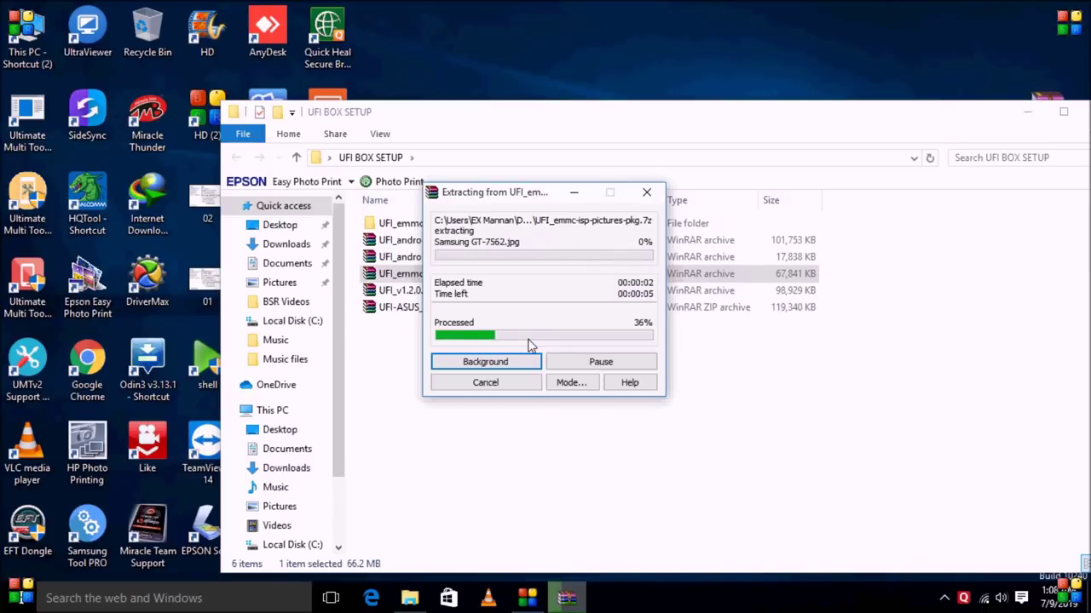
{"action": "left_click_drag", "start_coordinate": [550, 193], "coordinate": [936, 161]}
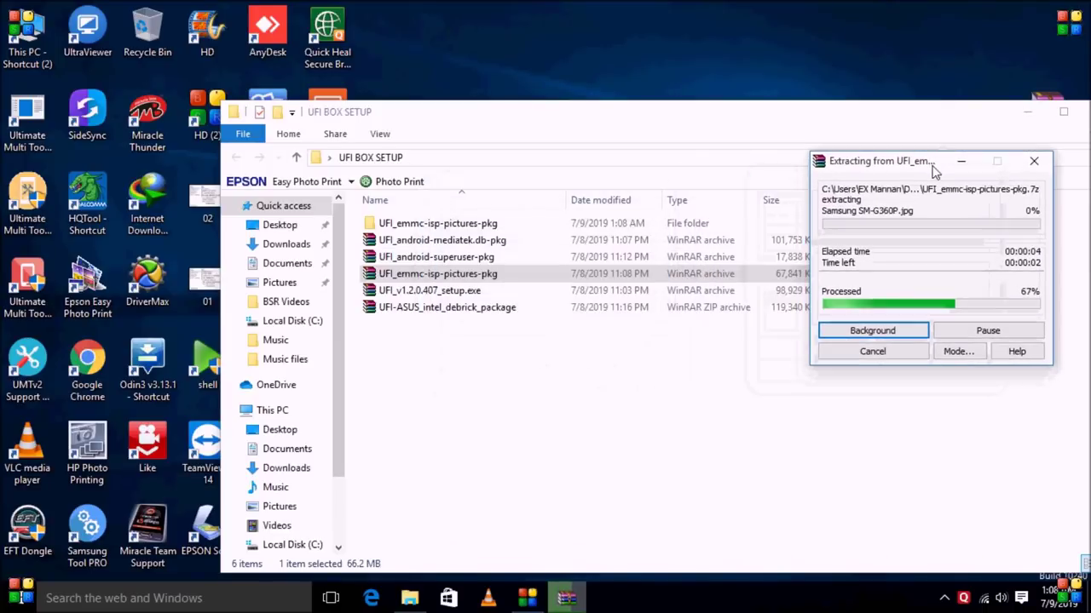
{"action": "right_click", "coordinate": [530, 18]}
{"action": "left_click", "coordinate": [559, 68]}
- Open the extracted UFI_emmc-isp-pictures-pkg folder and go through its emmc subfolder into the isp folder
{"action": "left_click", "coordinate": [416, 225]}
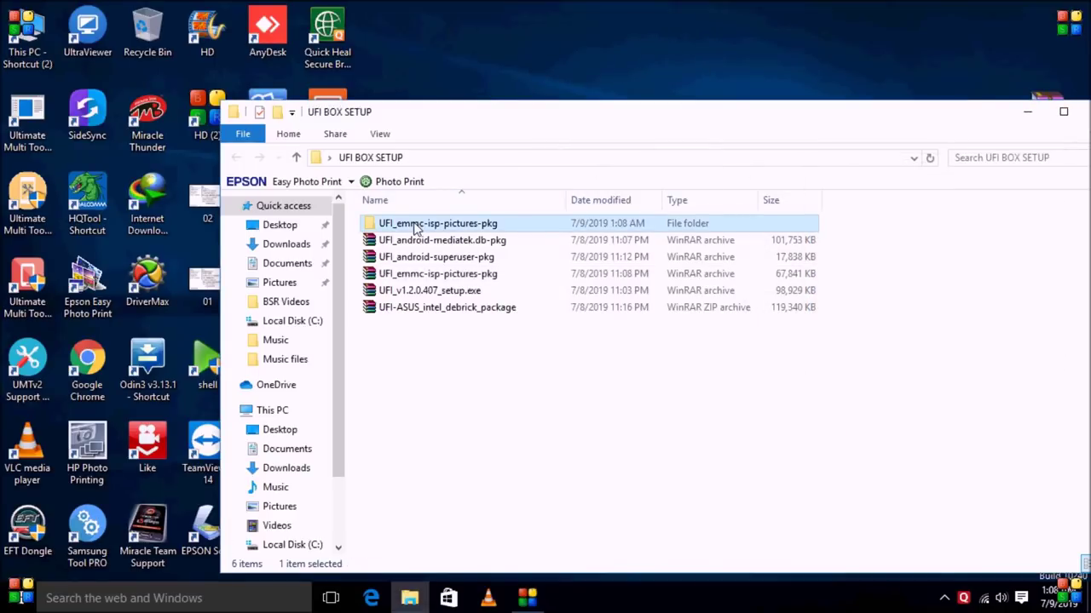
{"action": "right_click", "coordinate": [416, 226]}
{"action": "left_click", "coordinate": [463, 179]}
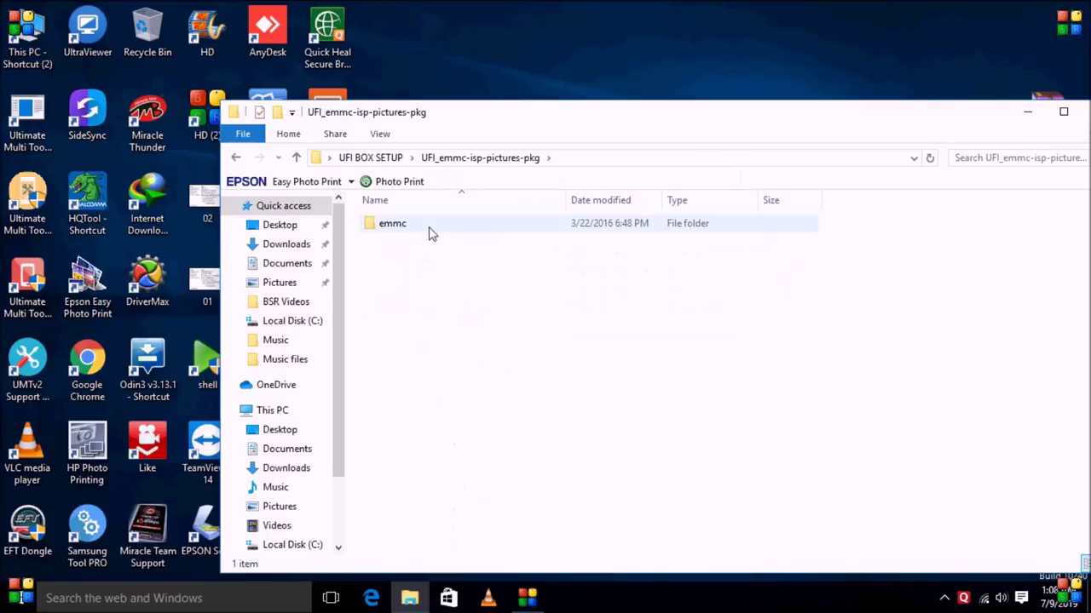
{"action": "left_click", "coordinate": [409, 233]}
{"action": "right_click", "coordinate": [409, 234]}
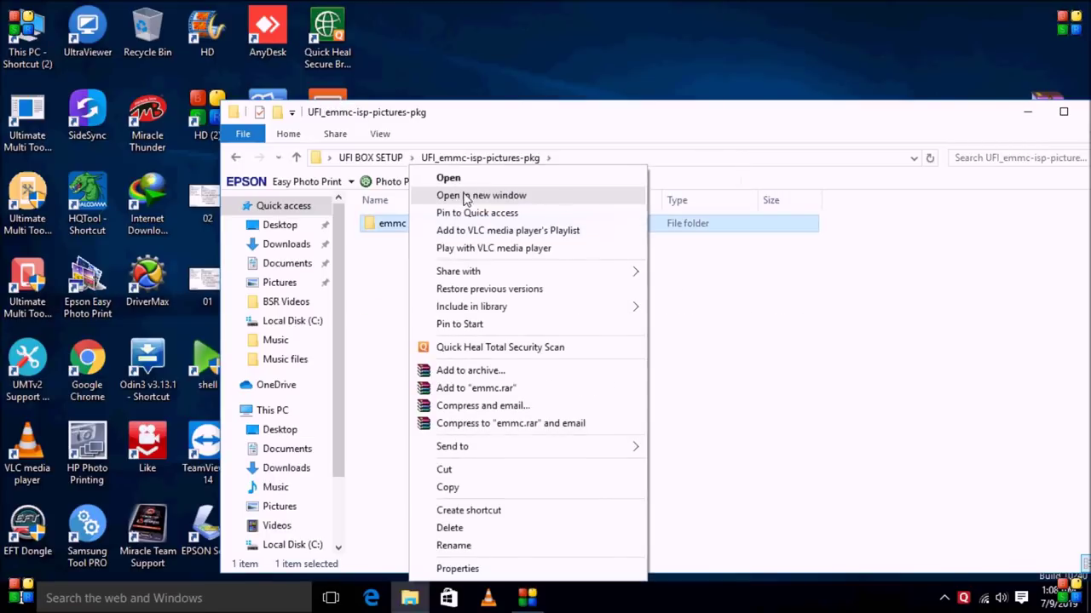
{"action": "left_click", "coordinate": [468, 178]}
{"action": "left_click", "coordinate": [415, 225]}
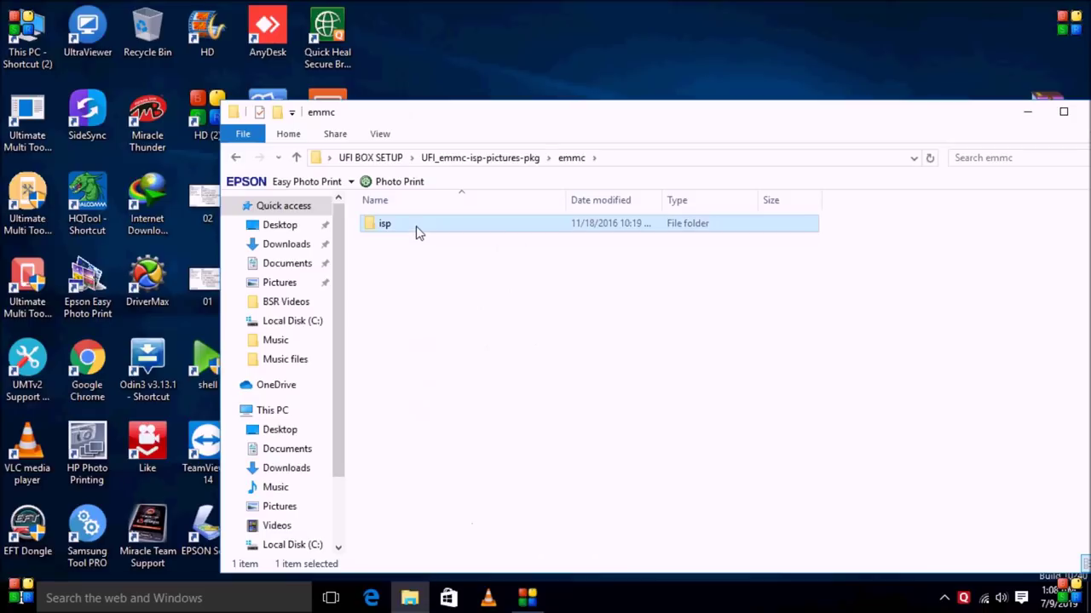
{"action": "right_click", "coordinate": [416, 226]}
{"action": "left_click", "coordinate": [457, 178]}
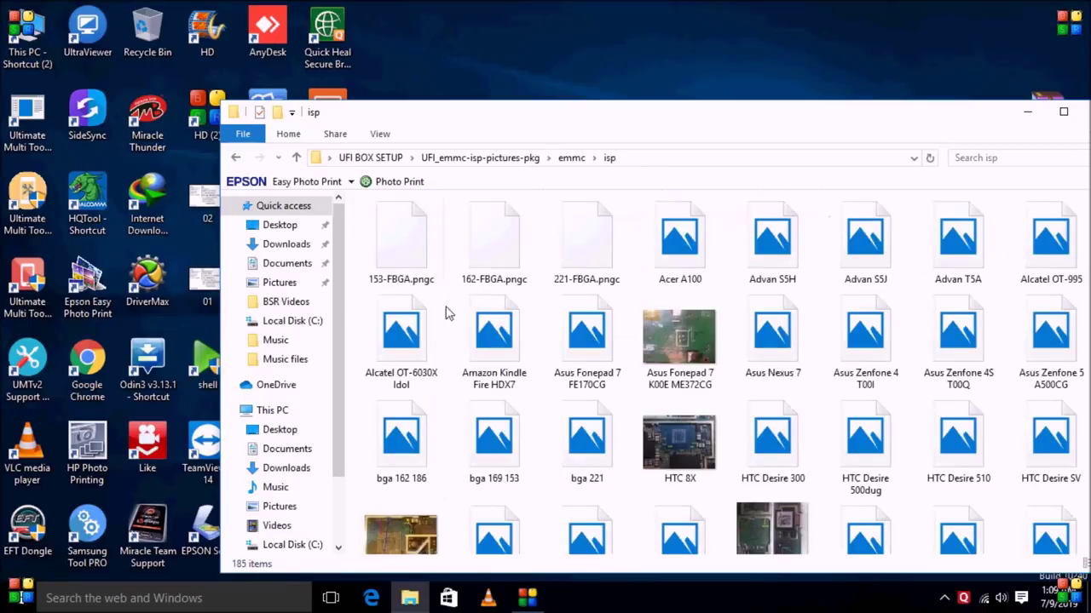
- Browse the phone board pictures in the isp folder and open the Lenovo A560 picture in Paint
{"action": "scroll", "coordinate": [667, 338], "scroll_direction": "down", "scroll_amount": 5}
{"action": "scroll", "coordinate": [667, 338], "scroll_direction": "down", "scroll_amount": 2}
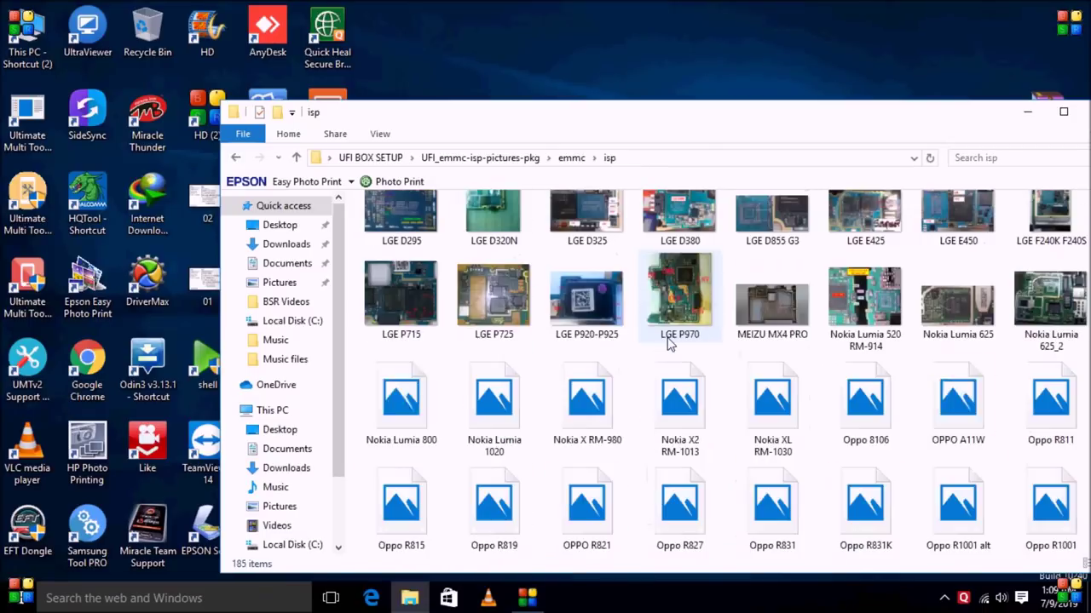
{"action": "scroll", "coordinate": [607, 392], "scroll_direction": "up", "scroll_amount": 3}
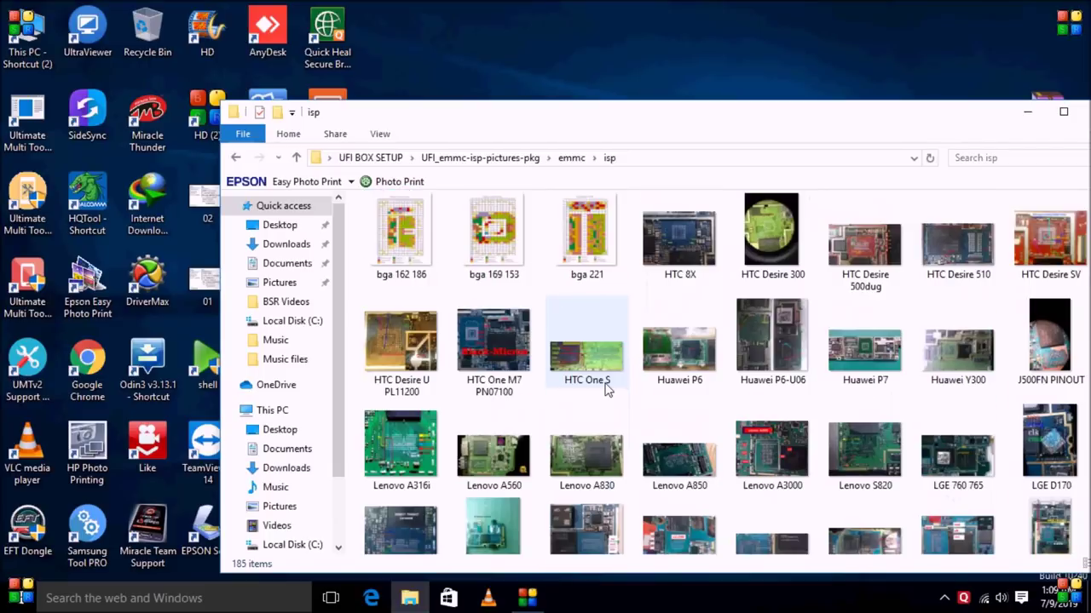
{"action": "scroll", "coordinate": [758, 341], "scroll_direction": "down", "scroll_amount": 1}
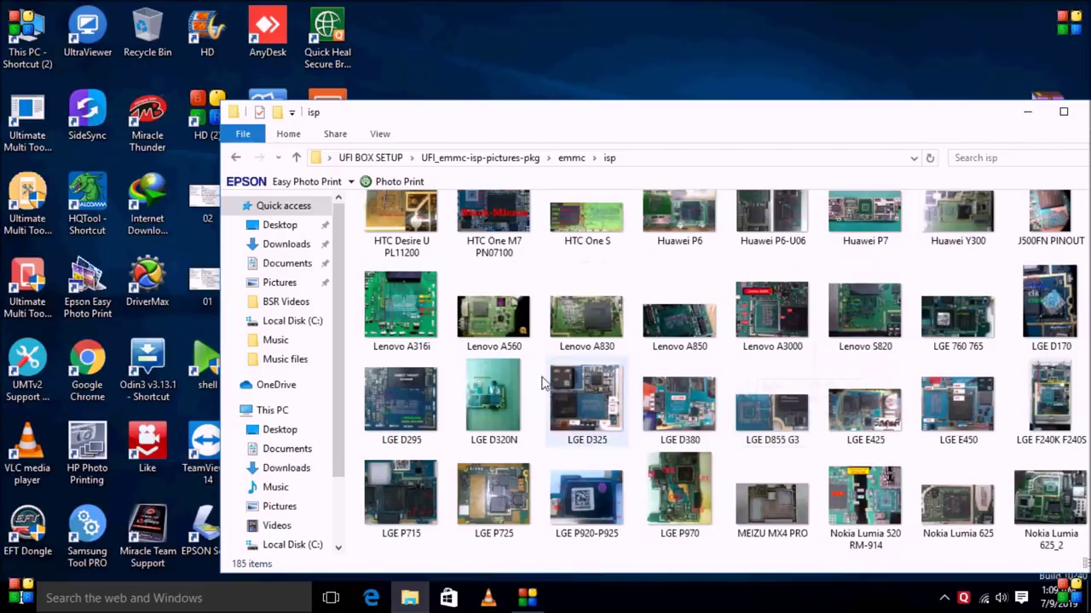
{"action": "left_click", "coordinate": [486, 330]}
{"action": "right_click", "coordinate": [483, 322]}
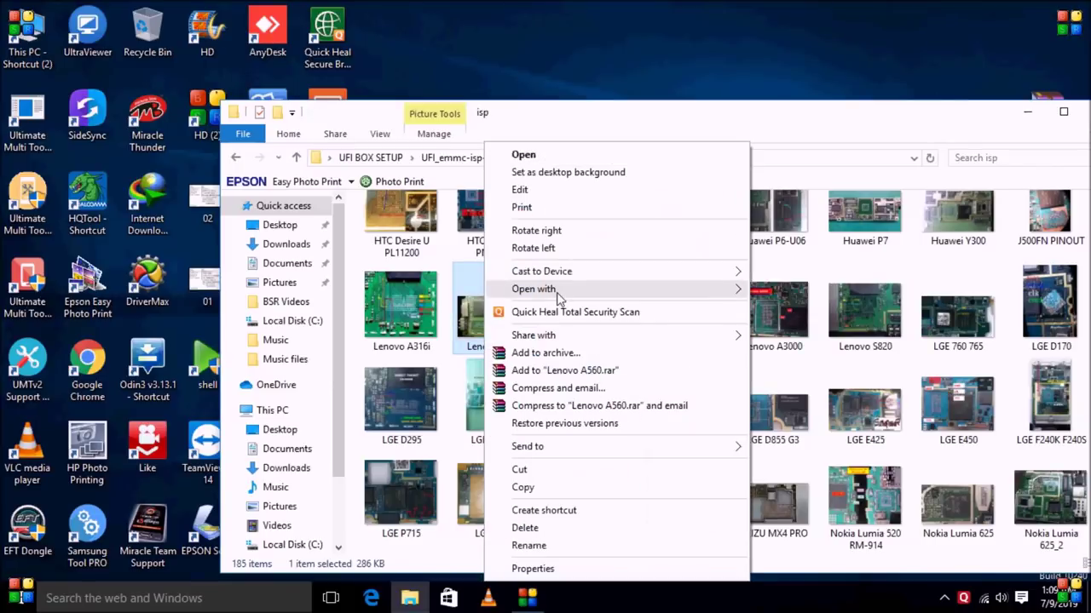
{"action": "mouse_move", "coordinate": [591, 297]}
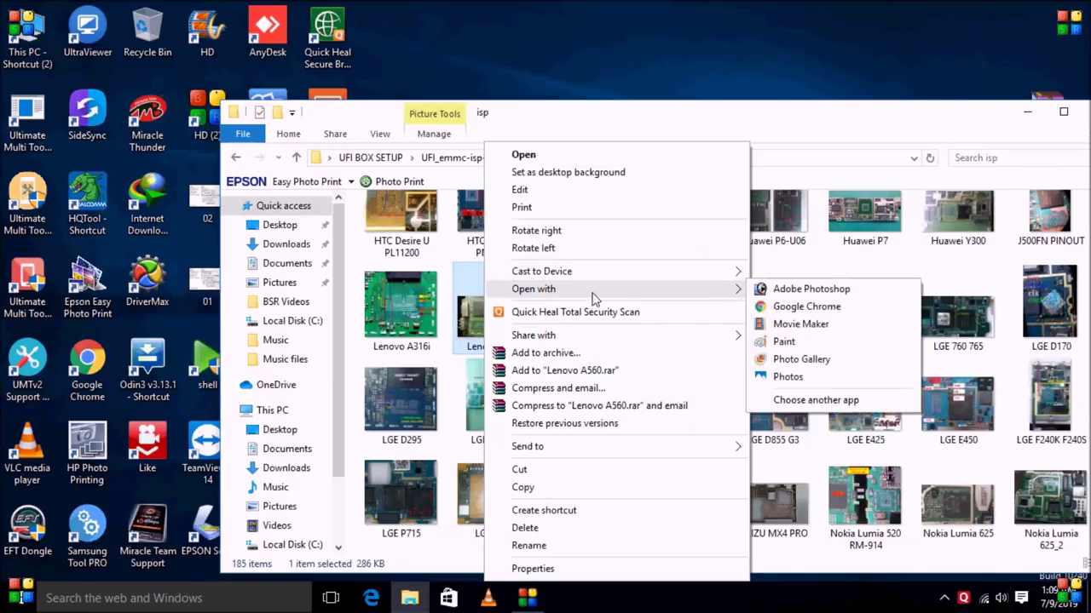
{"action": "left_click", "coordinate": [792, 343]}
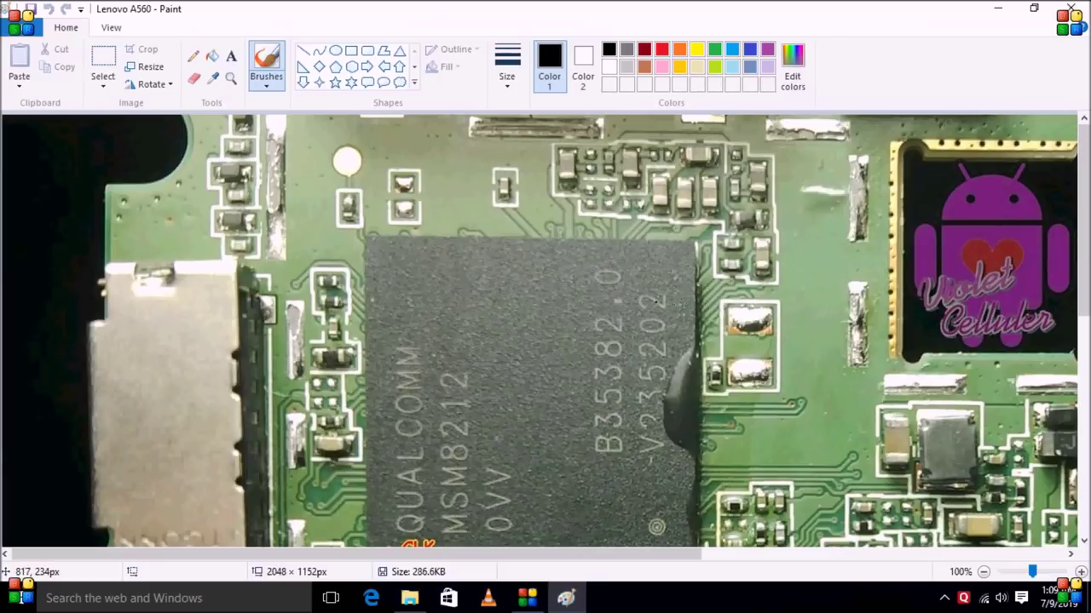
- Examine the CLK, CMD, VCCQ, VCC, D-0 and GND pinout points on the Lenovo A560 board picture and close it
{"action": "scroll", "coordinate": [772, 303], "scroll_direction": "down", "scroll_amount": 5}
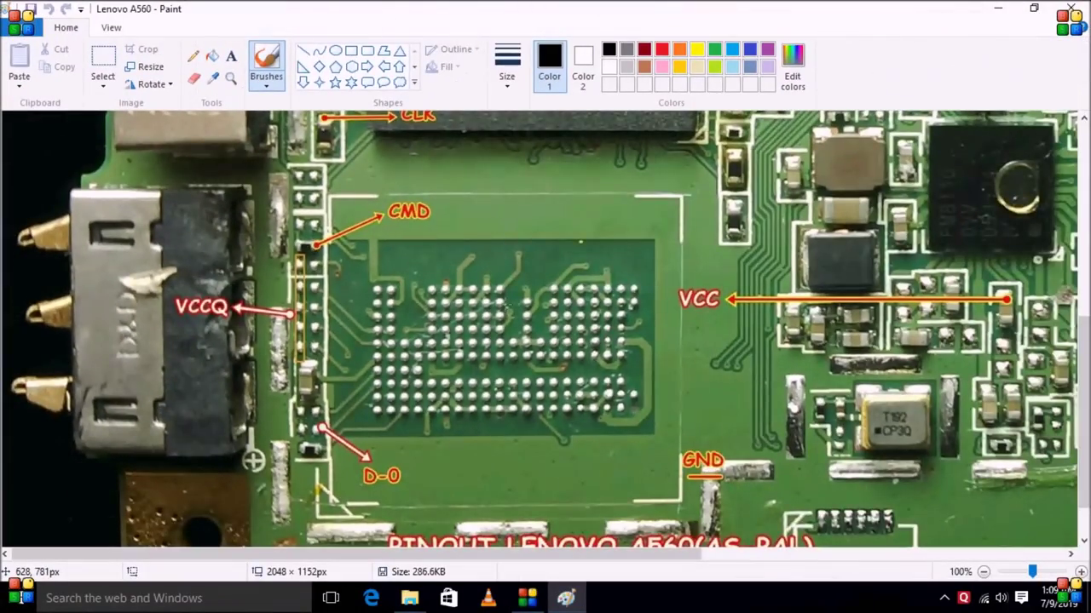
{"action": "scroll", "coordinate": [603, 482], "scroll_direction": "up", "scroll_amount": 5}
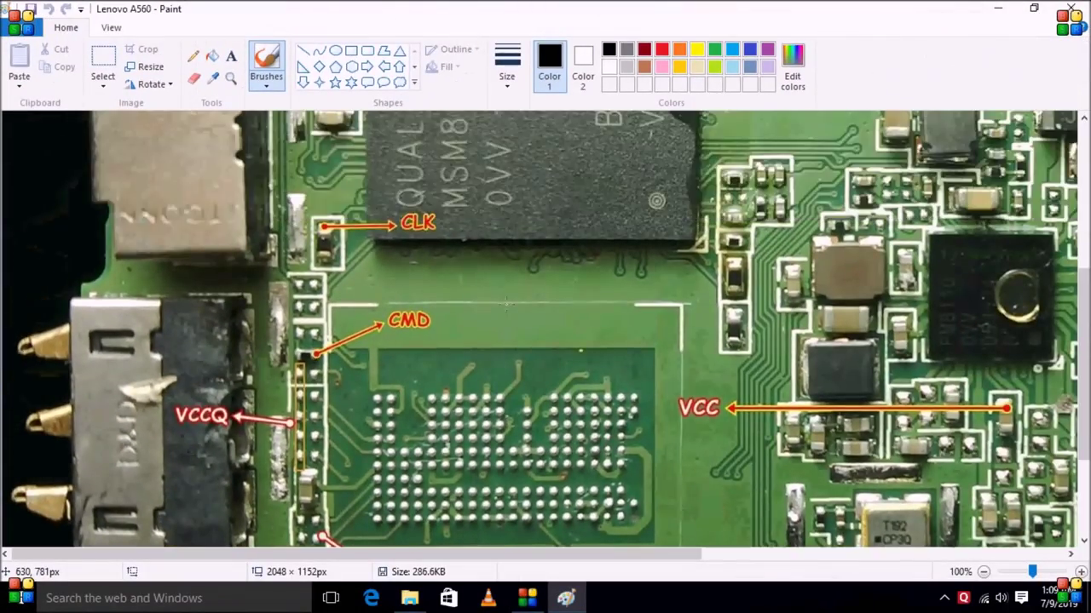
{"action": "scroll", "coordinate": [506, 304], "scroll_direction": "up", "scroll_amount": 3}
{"action": "scroll", "coordinate": [505, 304], "scroll_direction": "down", "scroll_amount": 3}
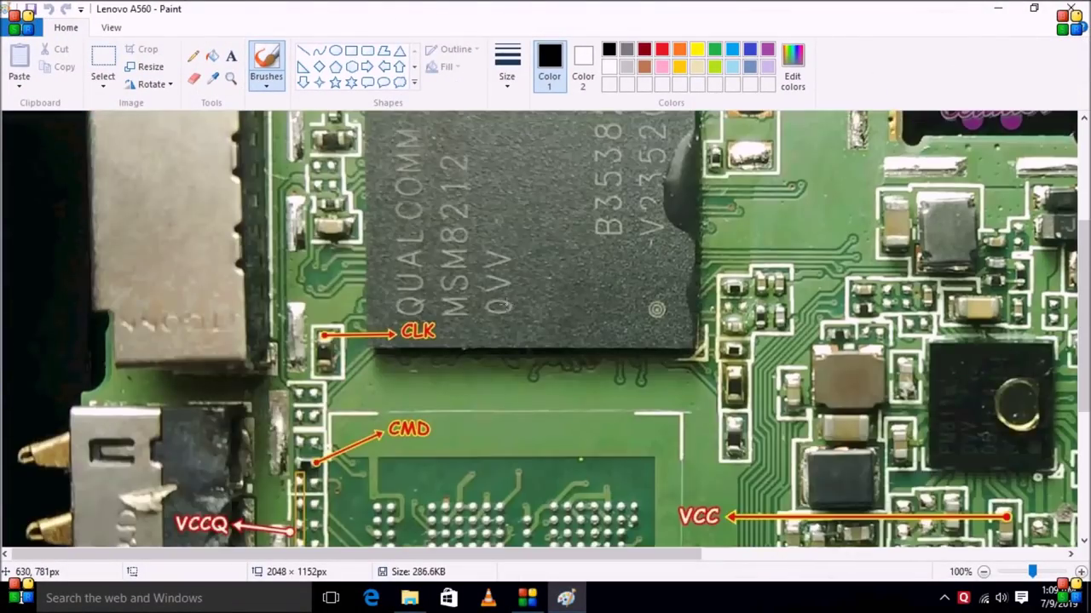
{"action": "scroll", "coordinate": [254, 403], "scroll_direction": "up", "scroll_amount": 3}
{"action": "scroll", "coordinate": [253, 402], "scroll_direction": "down", "scroll_amount": 7}
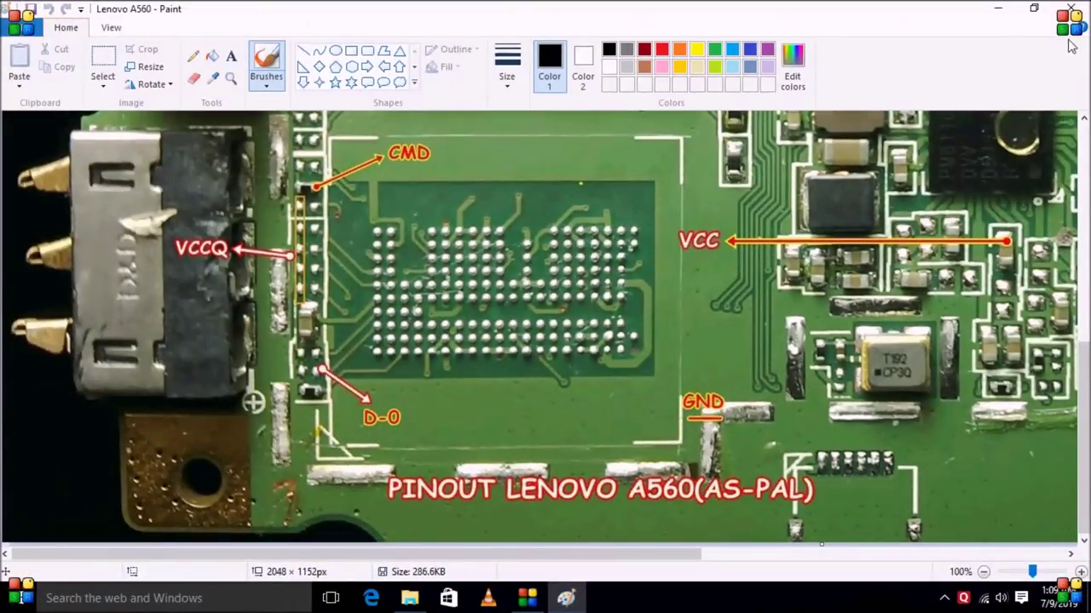
{"action": "left_click", "coordinate": [1071, 8]}
- Look through the Oppo and Samsung board pictures in the isp folder and return to the UFI BOX SETUP folder
{"action": "scroll", "coordinate": [558, 380], "scroll_direction": "down", "scroll_amount": 5}
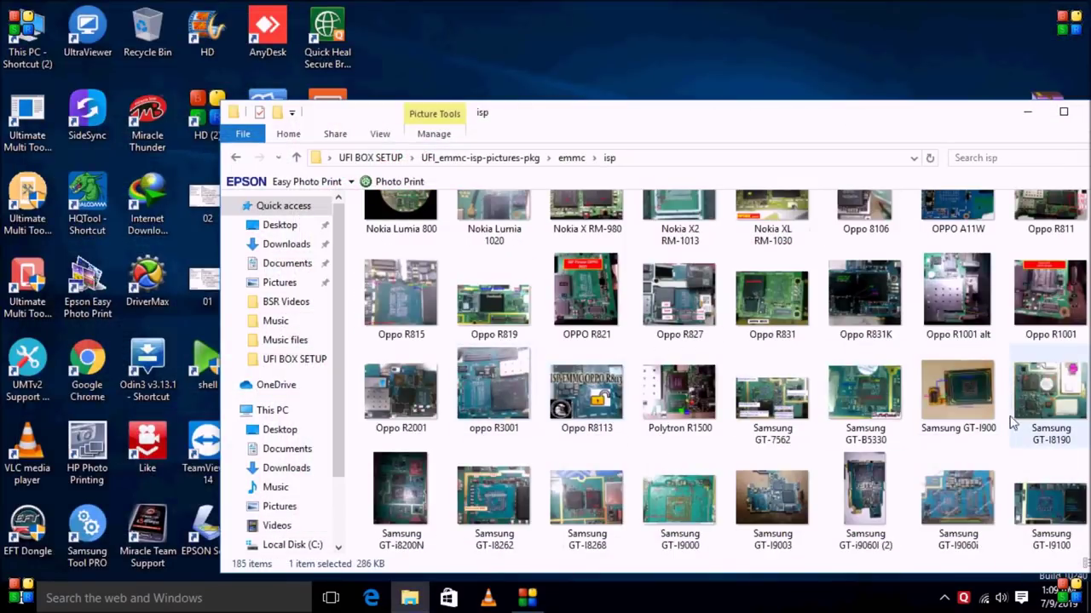
{"action": "scroll", "coordinate": [937, 426], "scroll_direction": "down", "scroll_amount": 3}
{"action": "left_click", "coordinate": [594, 368]}
{"action": "right_click", "coordinate": [593, 368]}
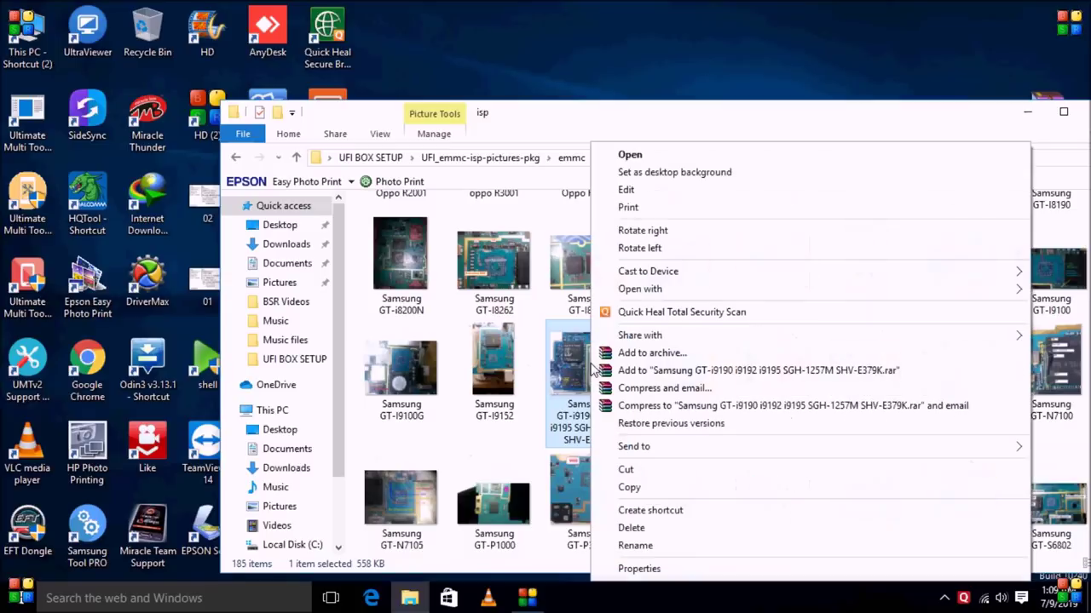
{"action": "left_click", "coordinate": [533, 117]}
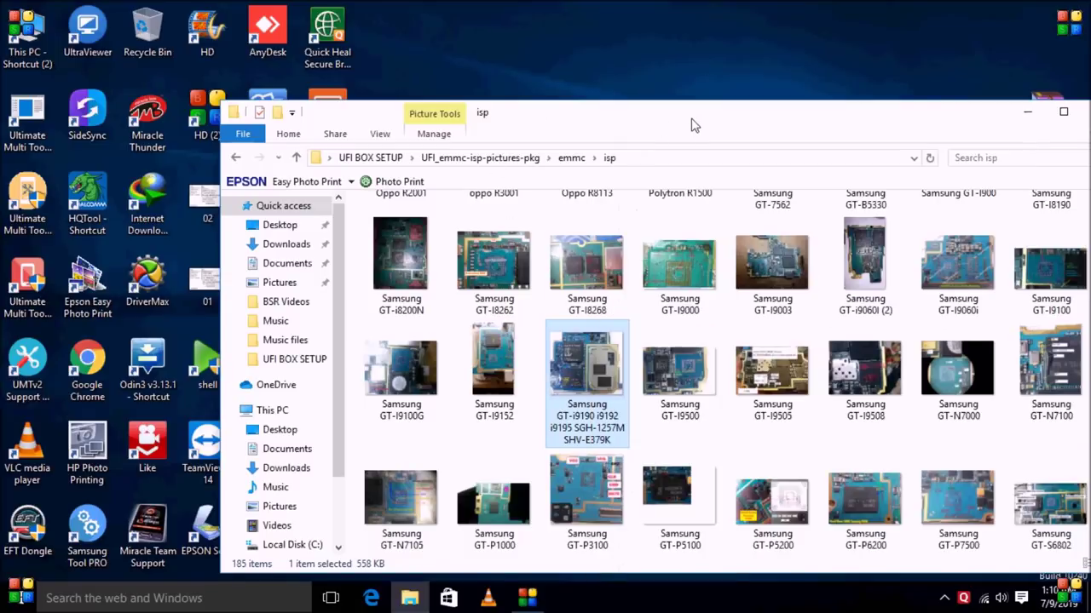
{"action": "left_click_drag", "start_coordinate": [692, 120], "coordinate": [626, 143]}
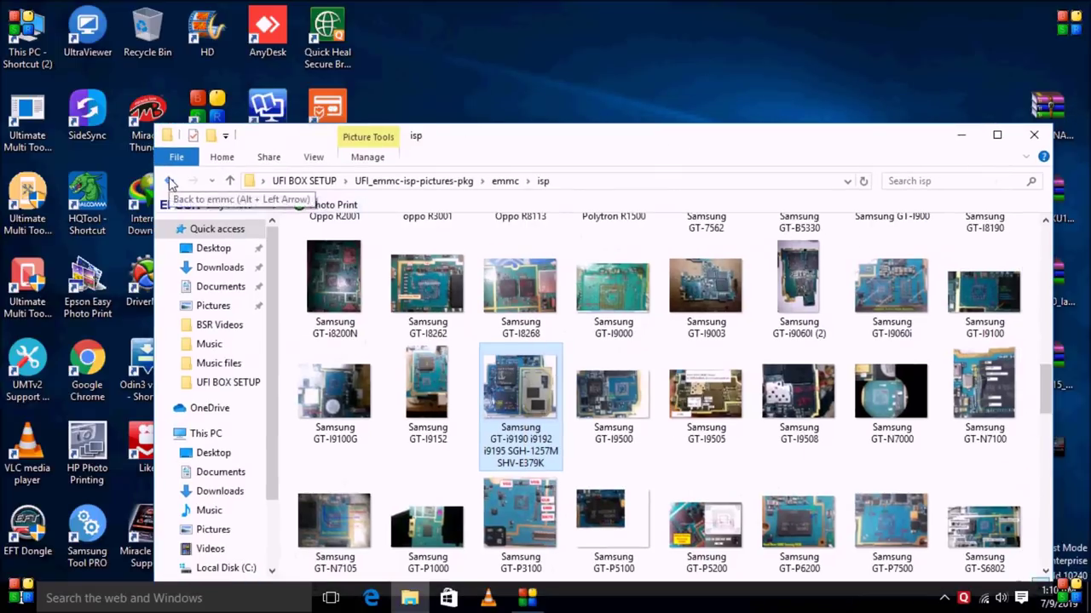
{"action": "left_click", "coordinate": [170, 181]}
{"action": "left_click", "coordinate": [169, 183]}
{"action": "left_click", "coordinate": [170, 182]}
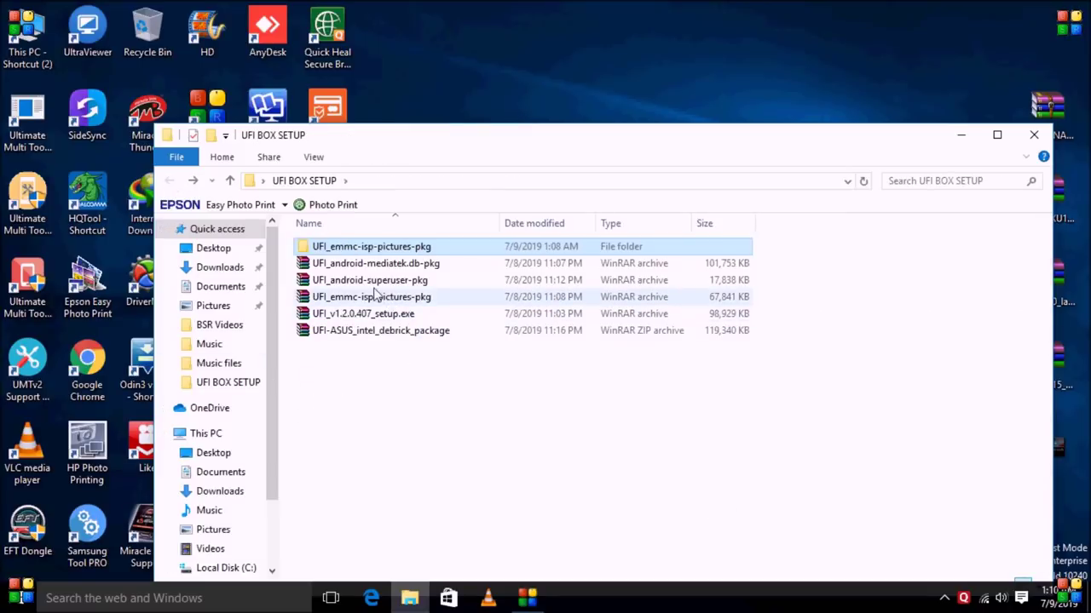
- Extract the UFI_v1.2.0.407_setup.exe archive into a folder of the same name and open that folder
{"action": "left_click", "coordinate": [371, 316]}
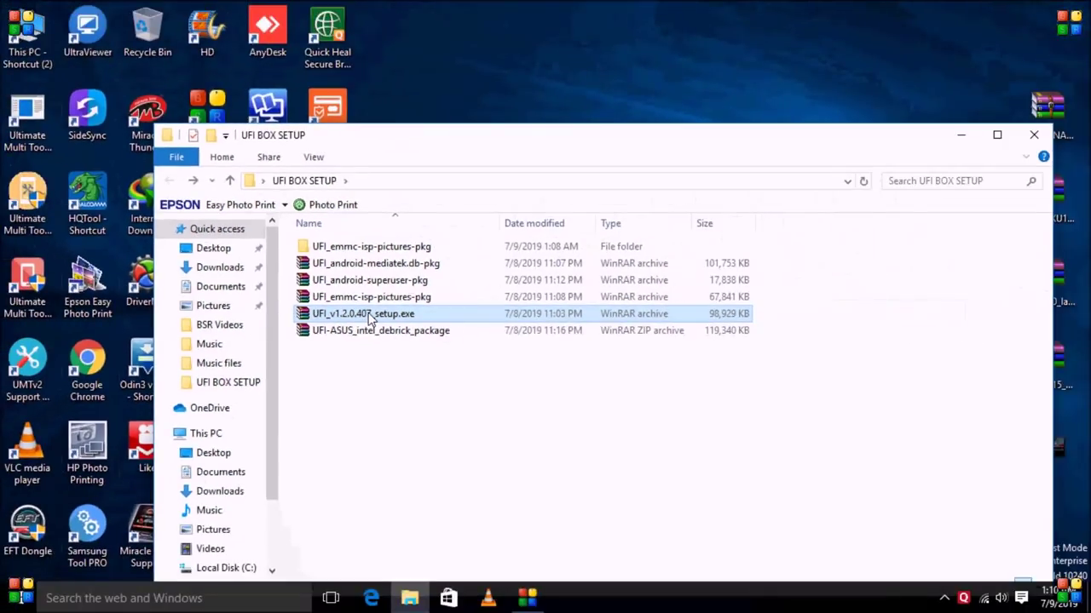
{"action": "key", "text": "alt"}
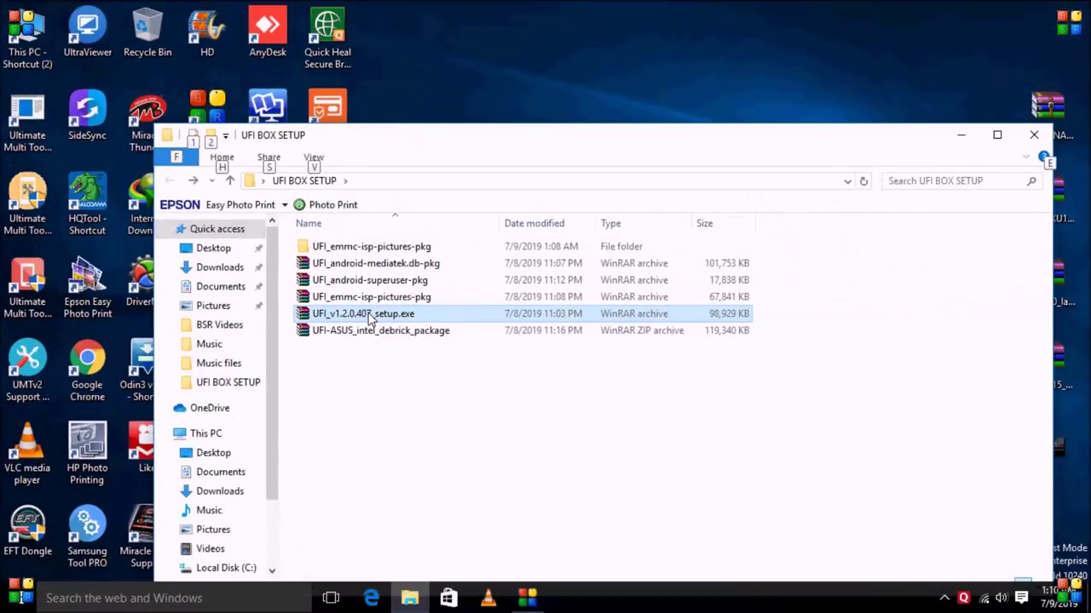
{"action": "right_click", "coordinate": [369, 317]}
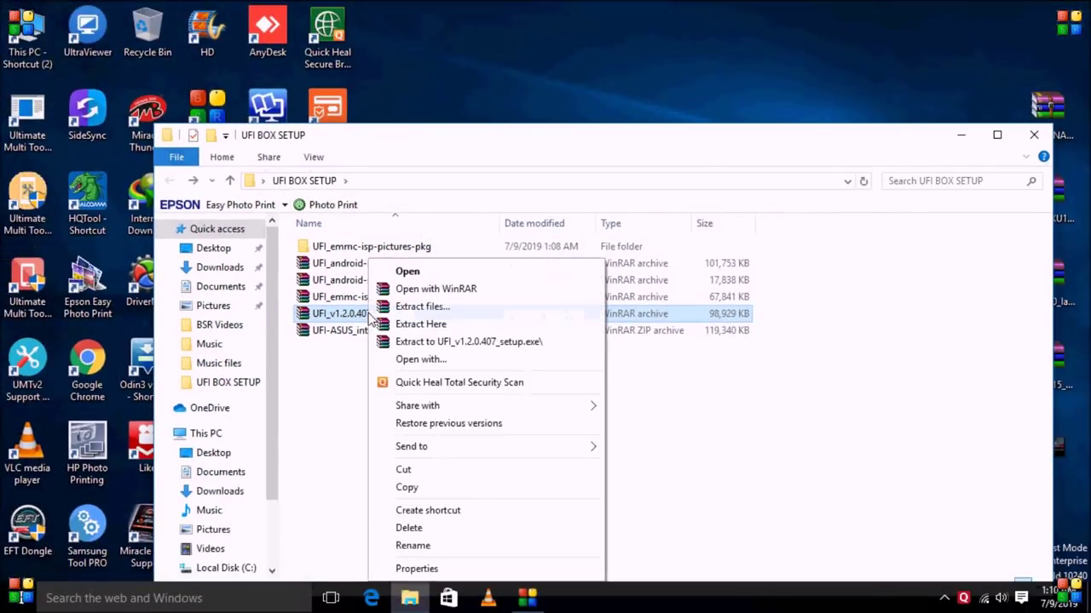
{"action": "left_click", "coordinate": [457, 342]}
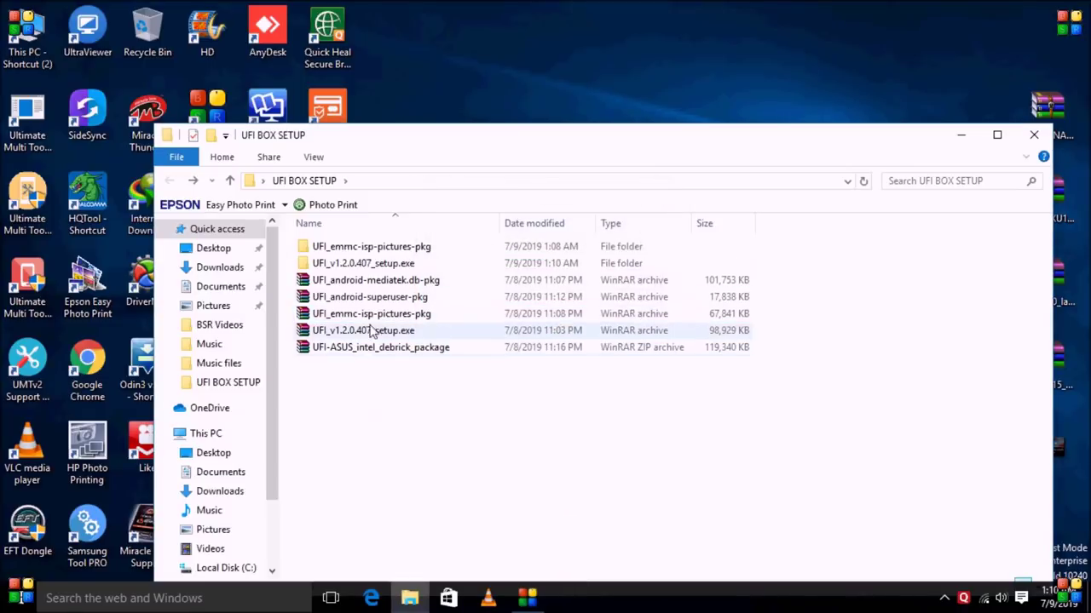
{"action": "left_click", "coordinate": [354, 267]}
{"action": "right_click", "coordinate": [355, 267]}
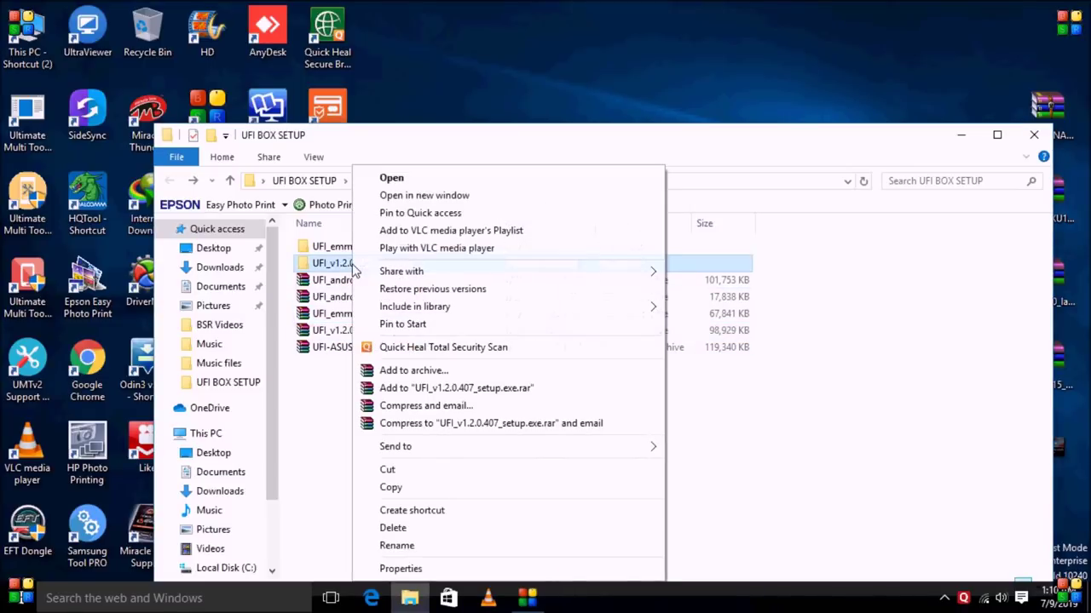
{"action": "left_click", "coordinate": [397, 179]}
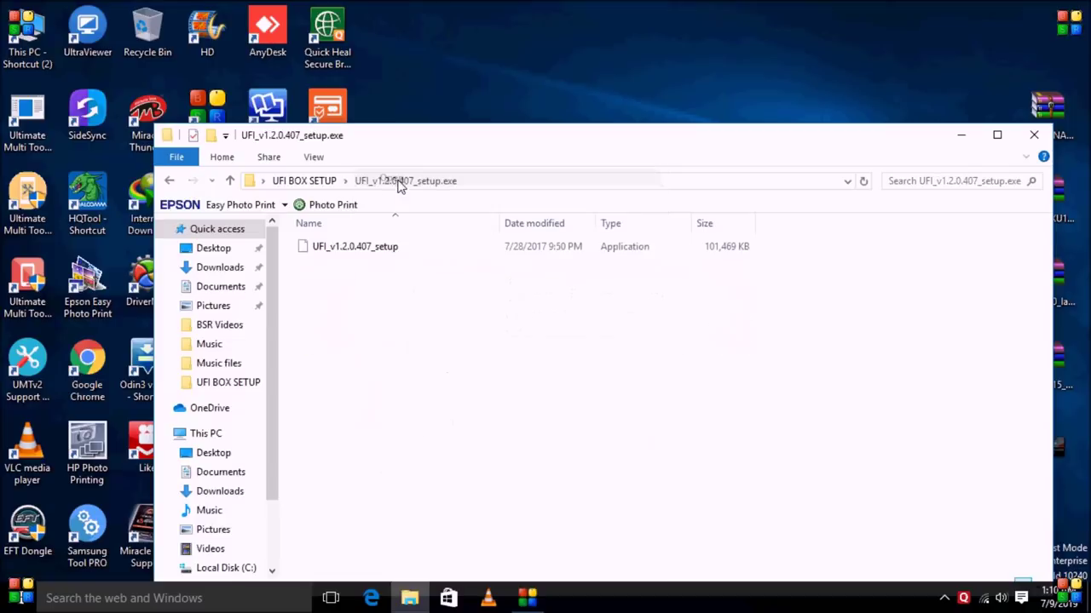
- Launch the UFI_v1.2.0.407_setup application and allow it to run so the UFI setup wizard starts
{"action": "left_click", "coordinate": [348, 250]}
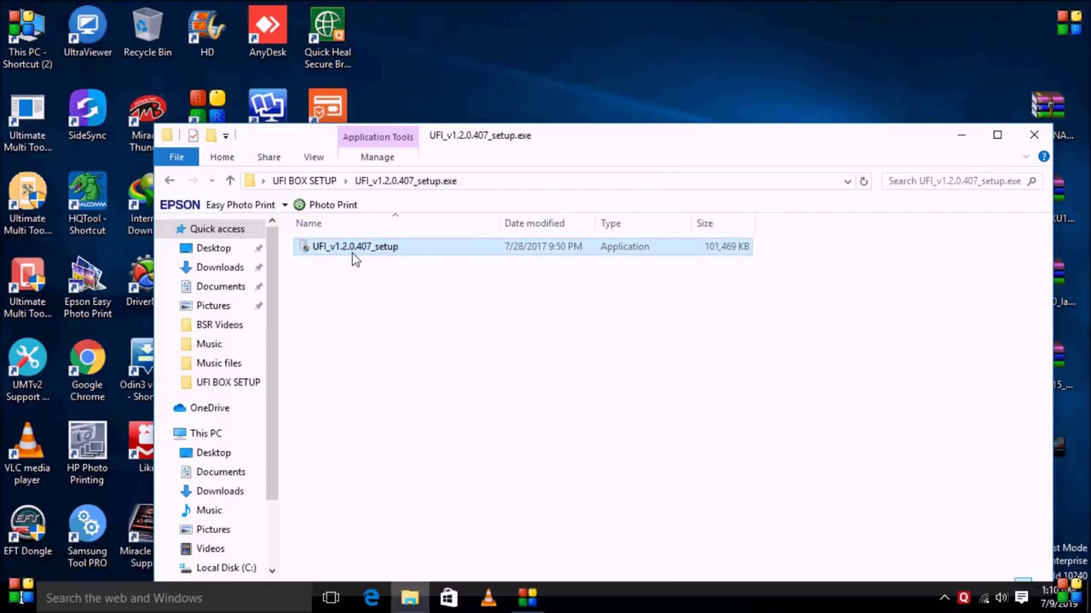
{"action": "right_click", "coordinate": [356, 256]}
{"action": "key", "text": "Escape"}
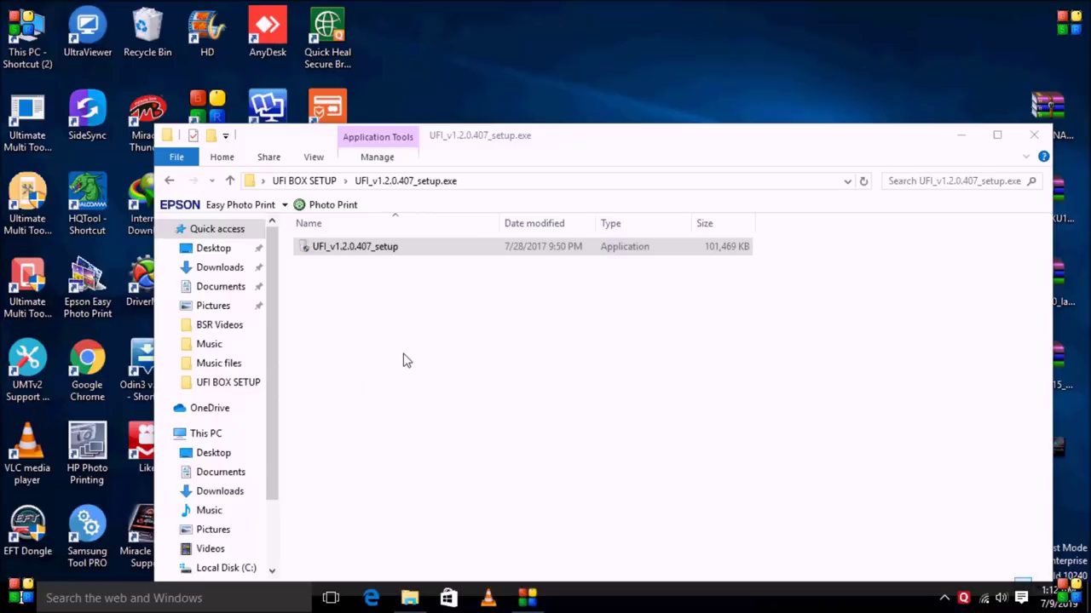
{"action": "left_click", "coordinate": [405, 360]}
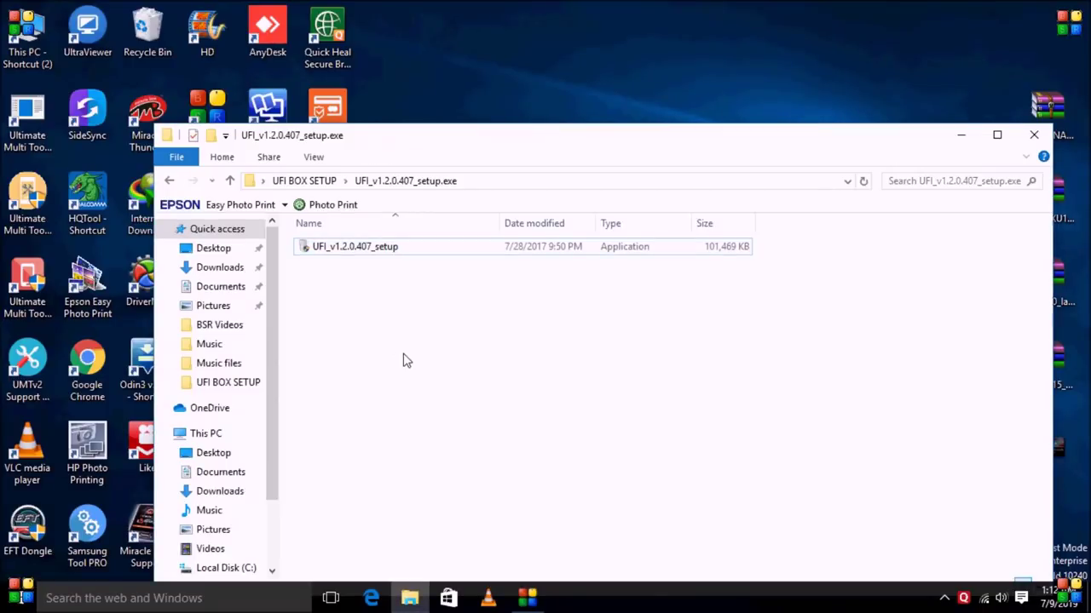
{"action": "right_click", "coordinate": [363, 253]}
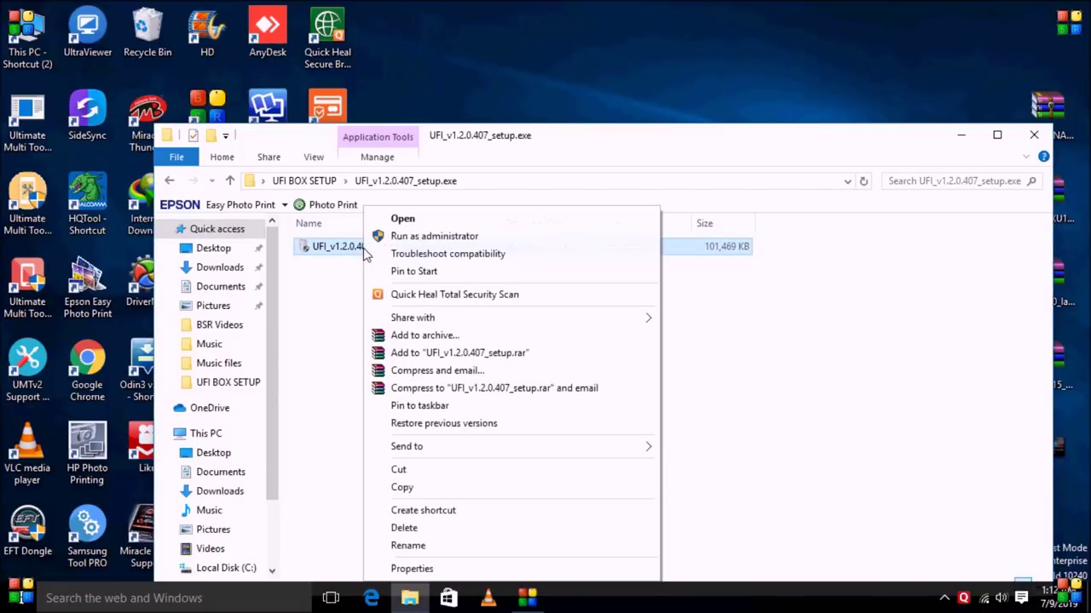
{"action": "left_click", "coordinate": [402, 219]}
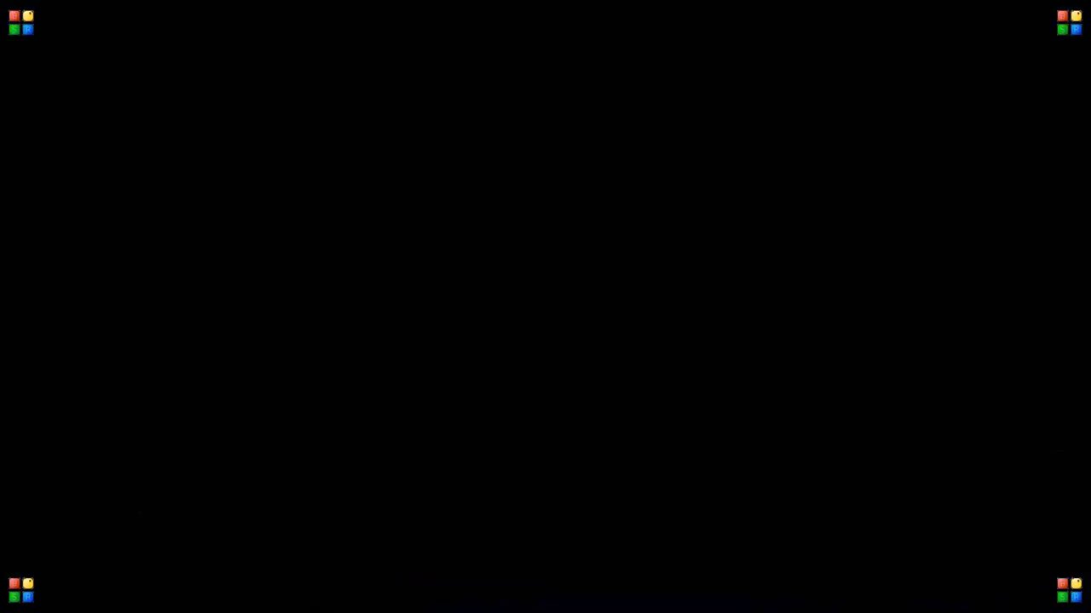
{"action": "left_click", "coordinate": [614, 328]}
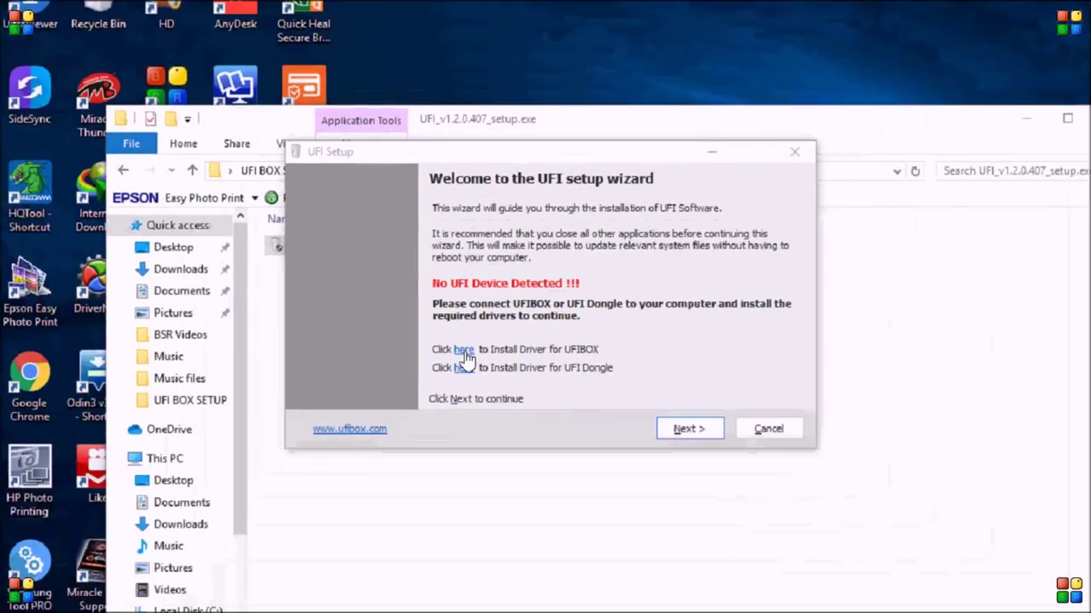
- Install the UFIBOX driver from the UFI setup wizard by completing both device driver installation wizards
{"action": "left_click", "coordinate": [439, 423]}
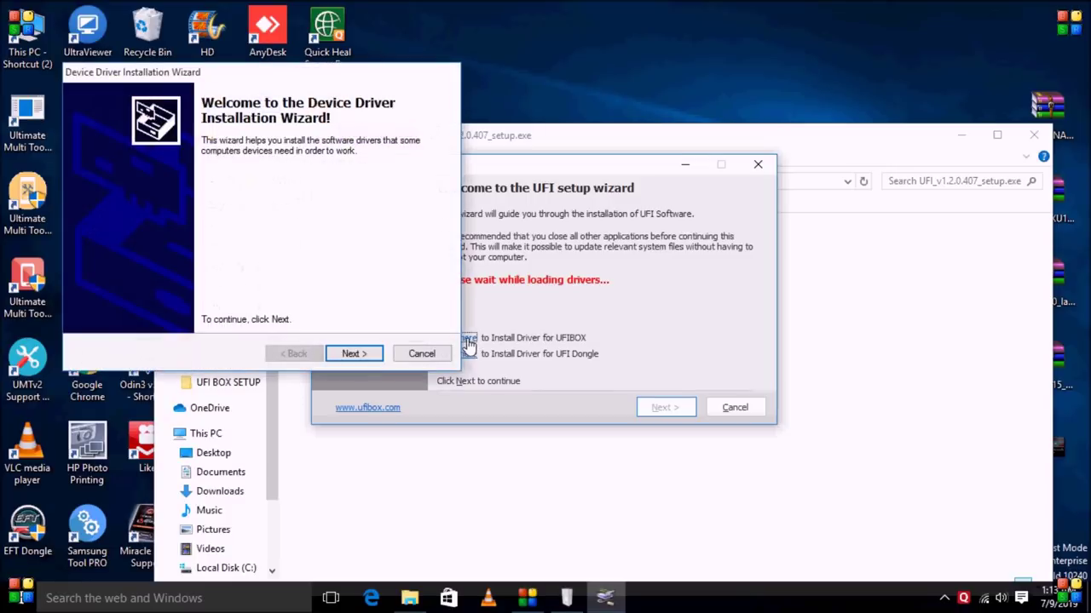
{"action": "left_click", "coordinate": [365, 353]}
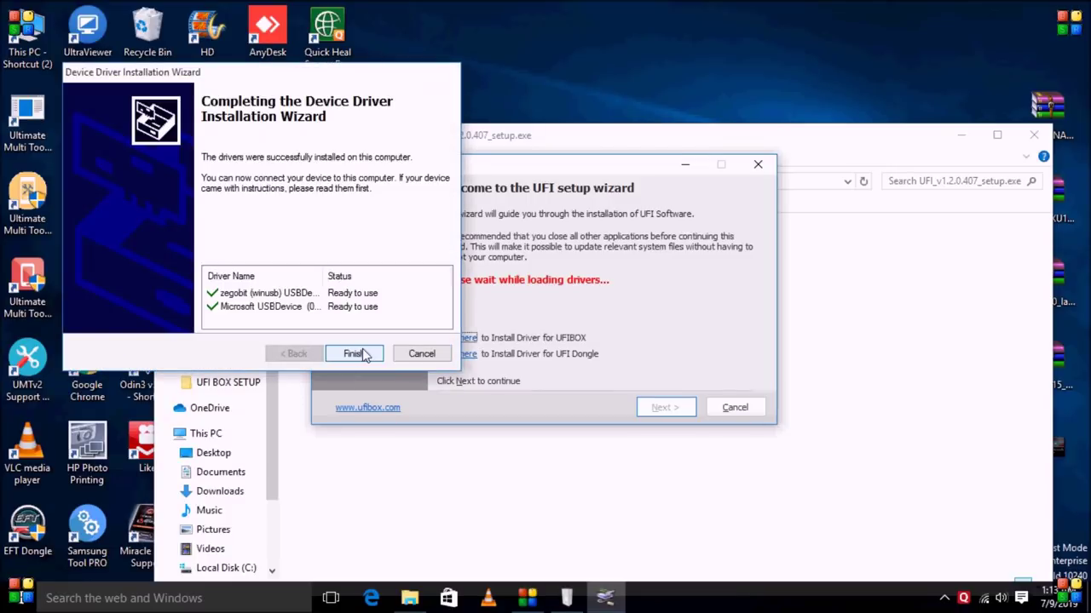
{"action": "left_click", "coordinate": [355, 353]}
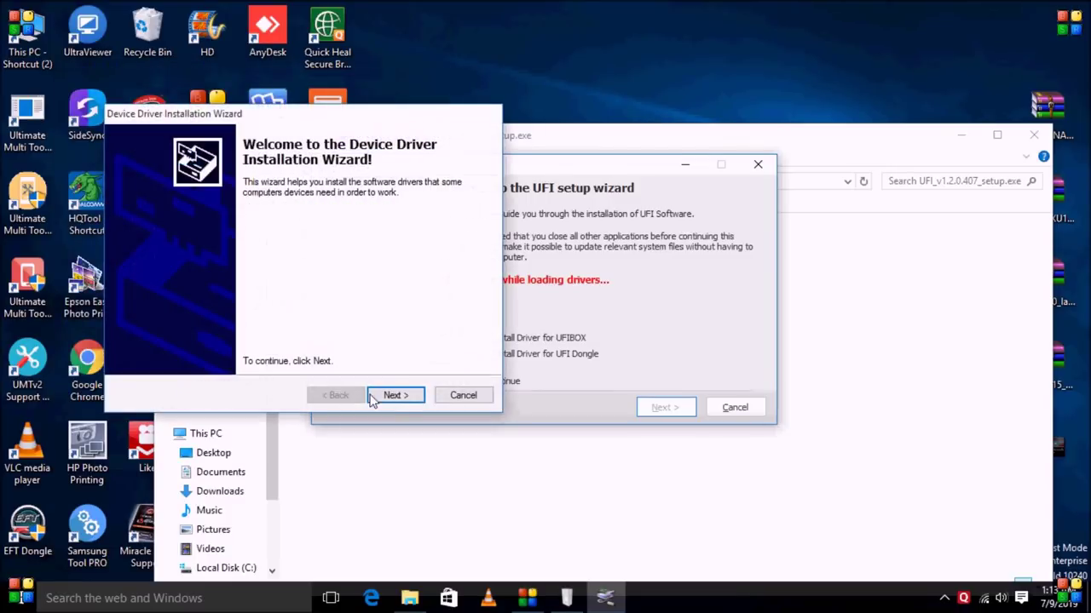
{"action": "left_click", "coordinate": [375, 394]}
{"action": "left_click", "coordinate": [395, 397]}
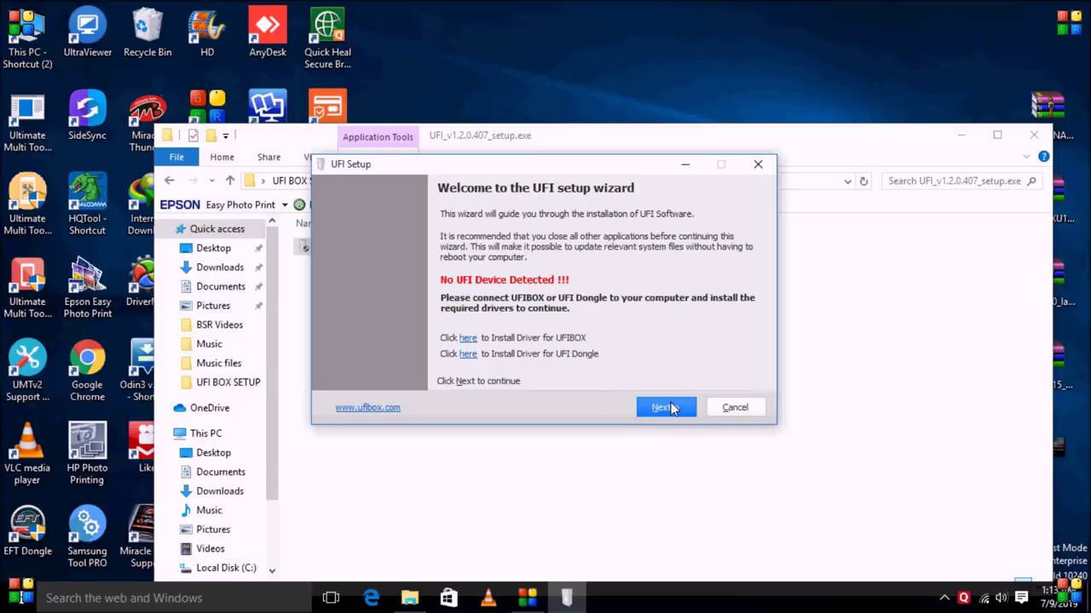
- Restart the UFI setup and install the software for UFIBOX into C:\UFI with all listed device drivers enabled
{"action": "left_click", "coordinate": [735, 404]}
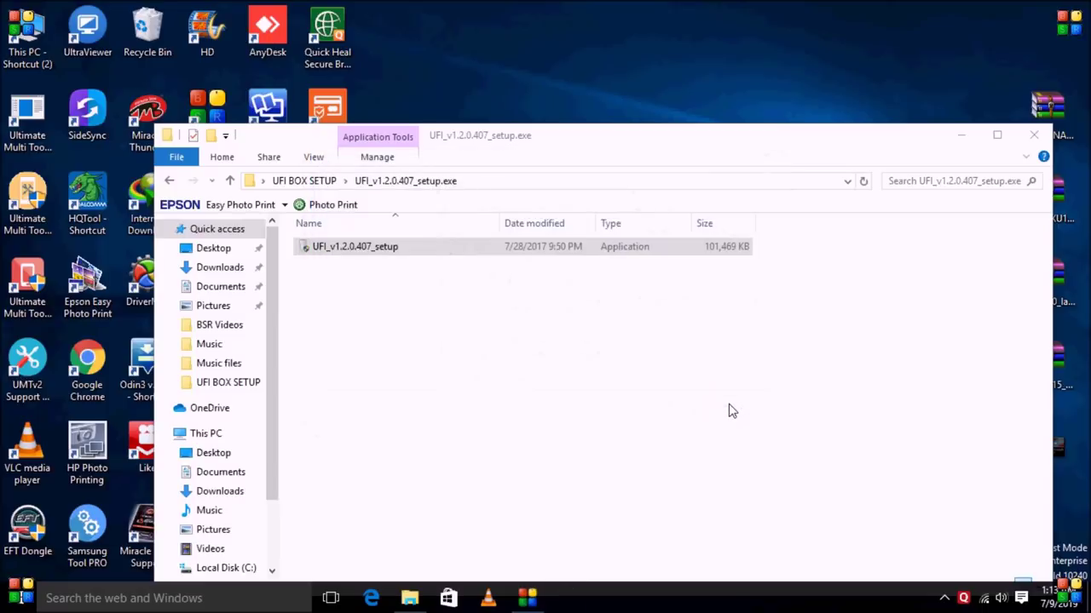
{"action": "right_click", "coordinate": [438, 250]}
{"action": "left_click", "coordinate": [504, 221]}
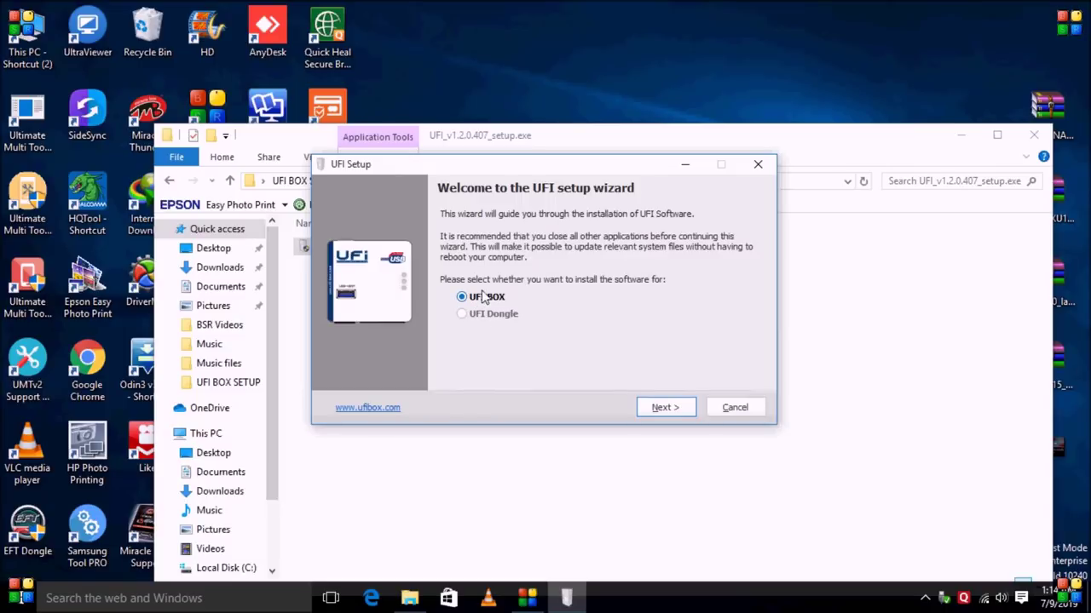
{"action": "left_click", "coordinate": [667, 407]}
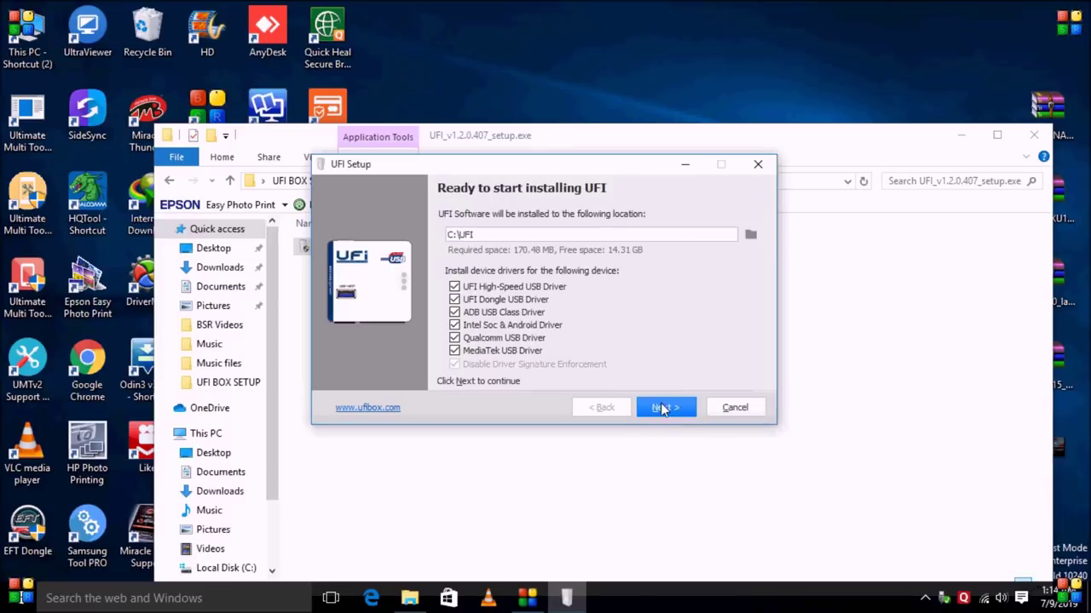
{"action": "left_click", "coordinate": [663, 407]}
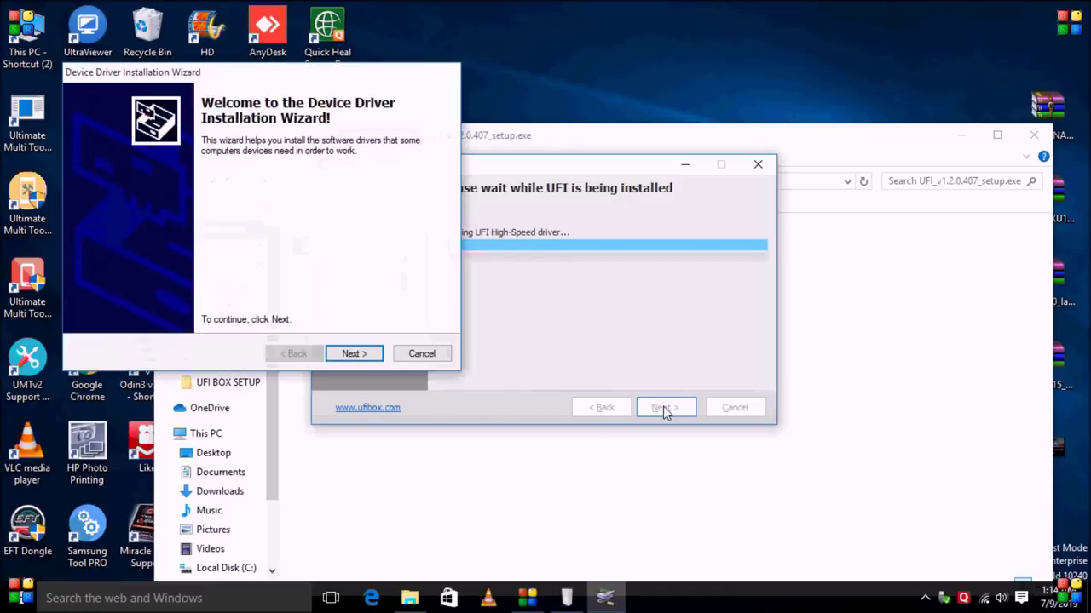
- Complete the UFI High-Speed USB driver wizard and install the ROCKEY200 driver
{"action": "left_click", "coordinate": [347, 354]}
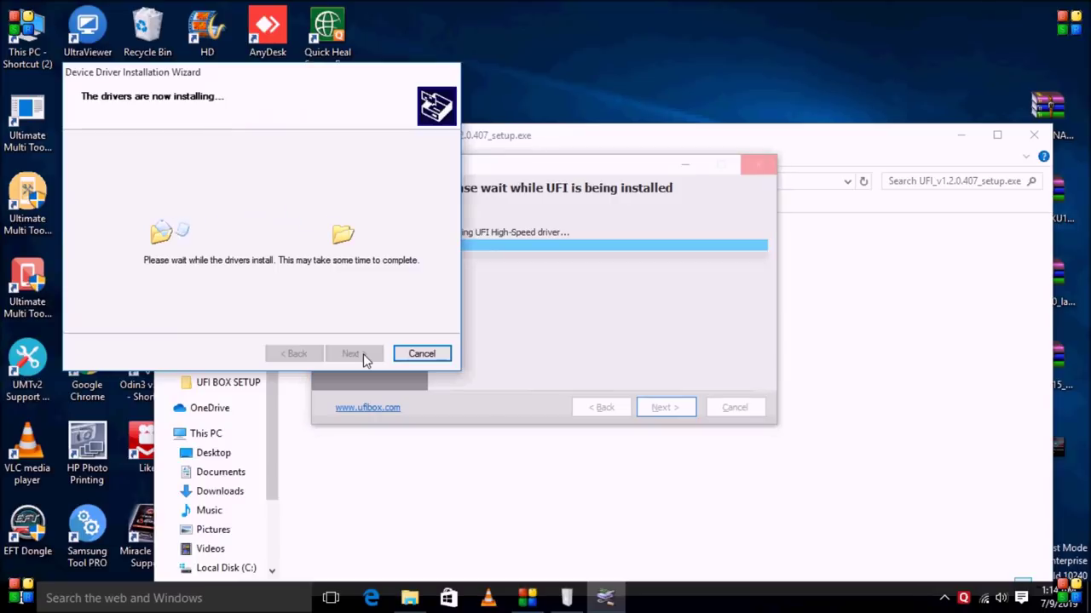
{"action": "left_click", "coordinate": [361, 354]}
{"action": "left_click", "coordinate": [561, 333]}
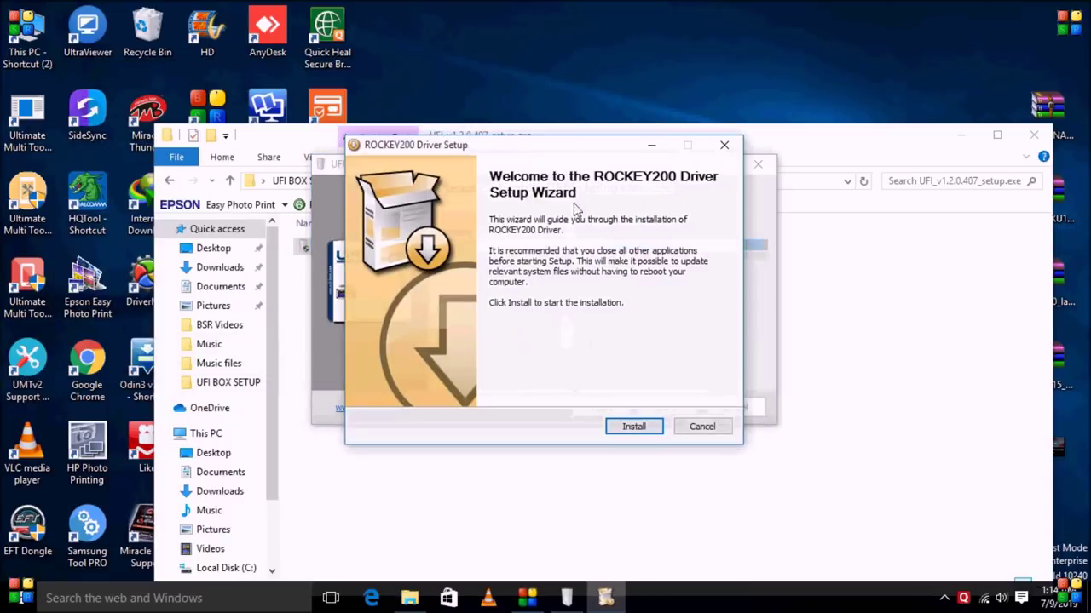
{"action": "left_click", "coordinate": [631, 424]}
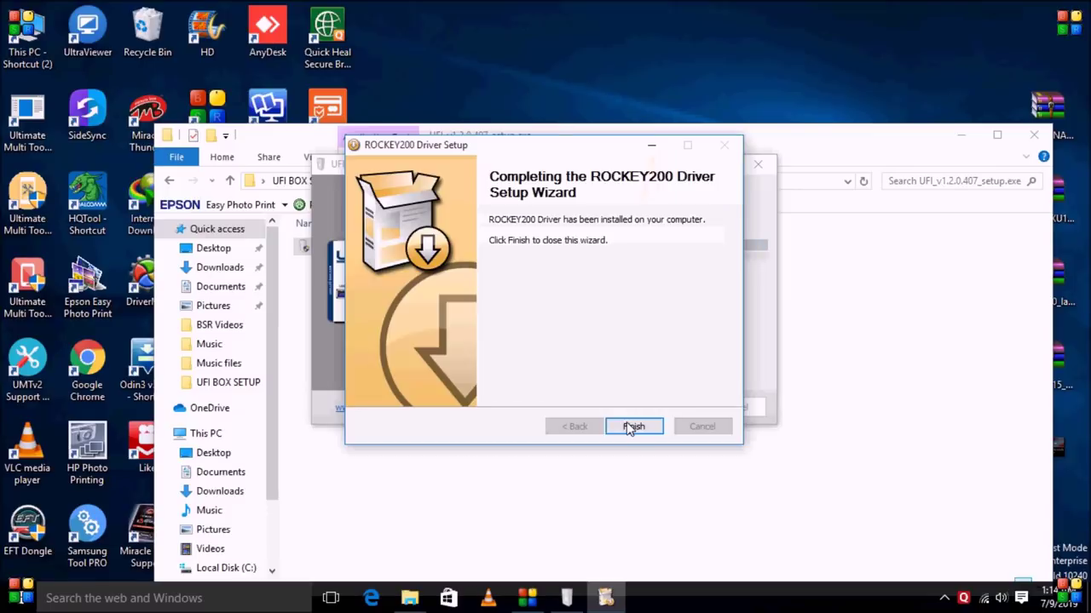
{"action": "left_click", "coordinate": [626, 423]}
- Complete the driver installation wizards for the ADB USB class and ASUS Android USB drivers
{"action": "left_click", "coordinate": [397, 396]}
{"action": "left_click", "coordinate": [393, 395]}
{"action": "left_click", "coordinate": [320, 311]}
{"action": "left_click", "coordinate": [326, 311]}
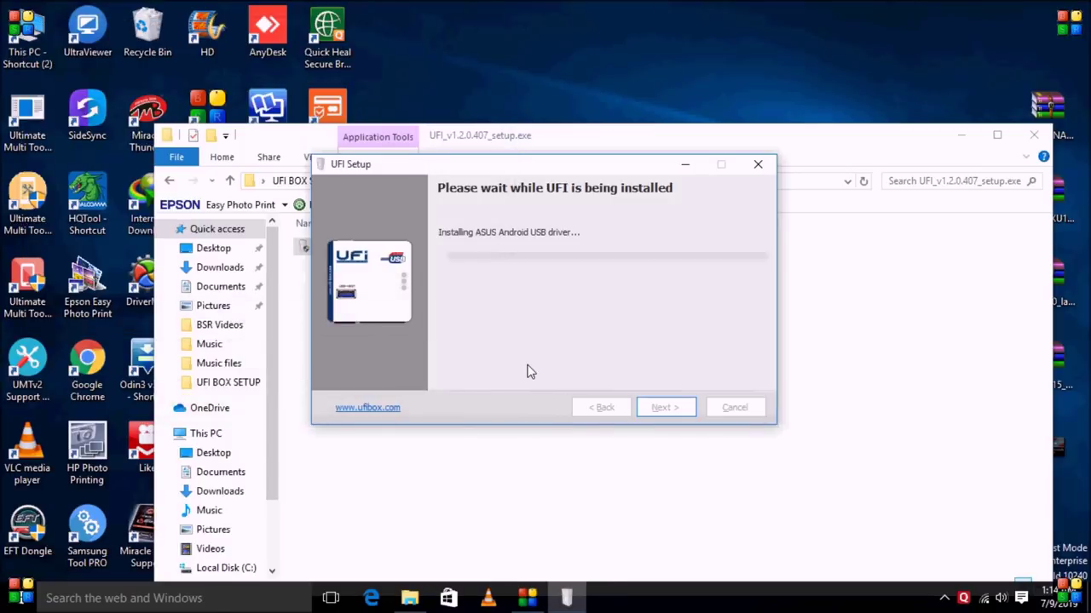
{"action": "left_click", "coordinate": [333, 332]}
{"action": "left_click", "coordinate": [333, 332]}
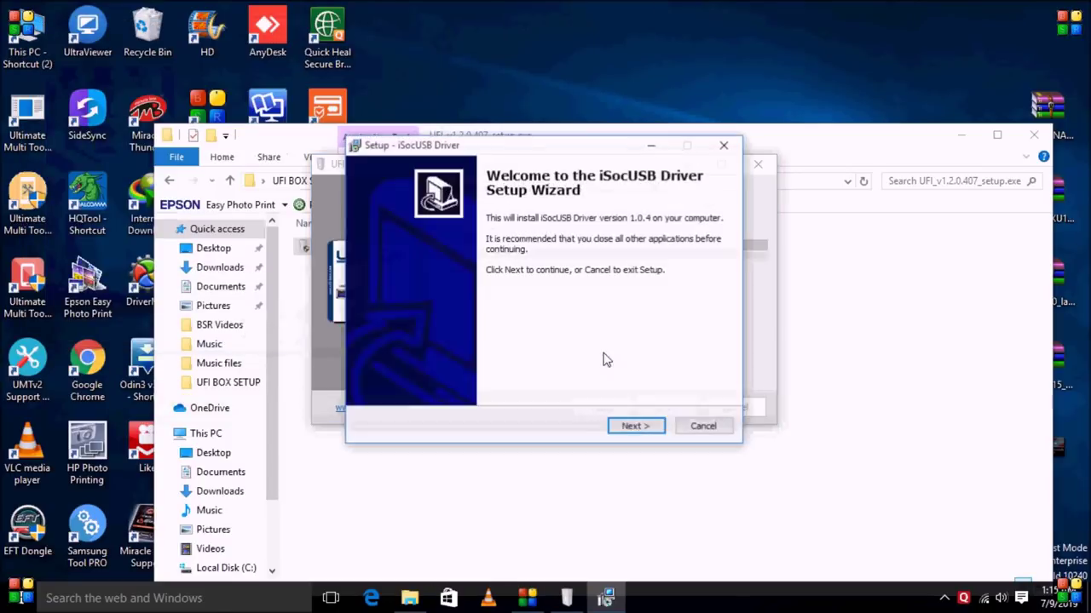
- Install iSocUSB Driver version 1.0.4 through its setup wizard and finish it
{"action": "left_click", "coordinate": [634, 426]}
{"action": "left_click", "coordinate": [382, 376]}
{"action": "left_click", "coordinate": [630, 426]}
{"action": "left_click", "coordinate": [630, 426]}
{"action": "left_click", "coordinate": [631, 426]}
{"action": "left_click", "coordinate": [631, 426]}
{"action": "left_click", "coordinate": [606, 377]}
{"action": "left_click", "coordinate": [675, 357]}
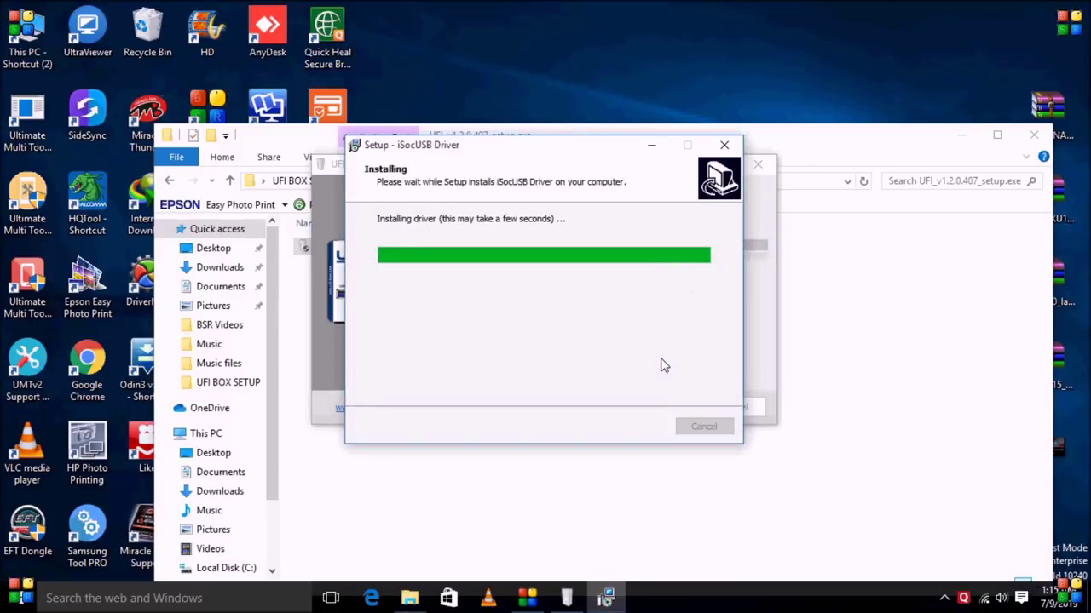
{"action": "left_click", "coordinate": [639, 427]}
{"action": "left_click", "coordinate": [639, 427]}
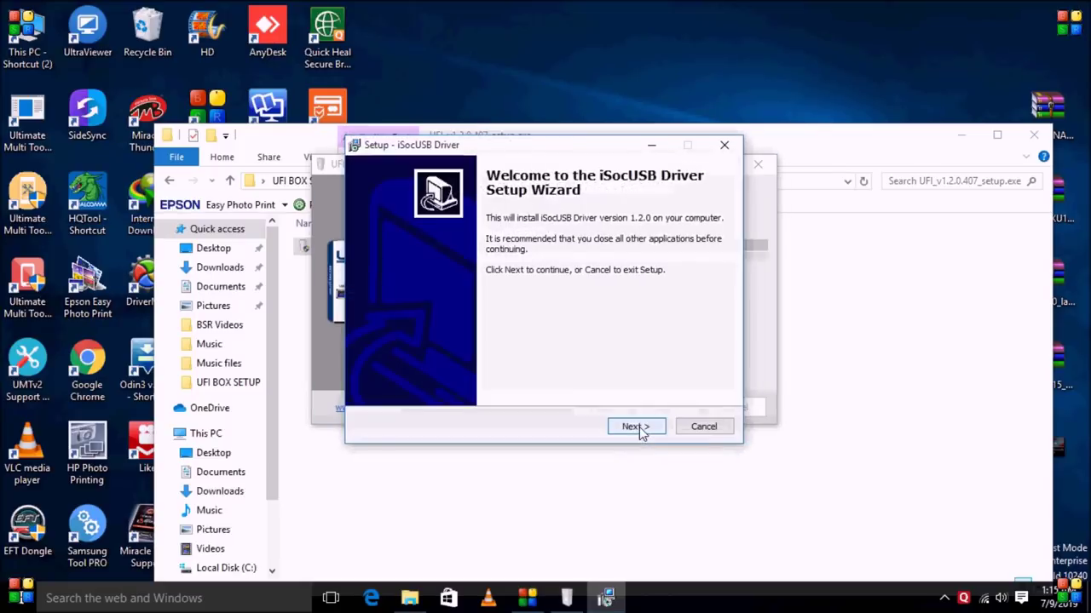
- Install iSocUSB Driver version 1.2.0 with the iSocUSB Driver Start Menu folder and finish its wizard
{"action": "left_click", "coordinate": [639, 427]}
{"action": "left_click", "coordinate": [451, 378]}
{"action": "left_click", "coordinate": [634, 426]}
{"action": "left_click", "coordinate": [634, 426]}
{"action": "left_click", "coordinate": [635, 426]}
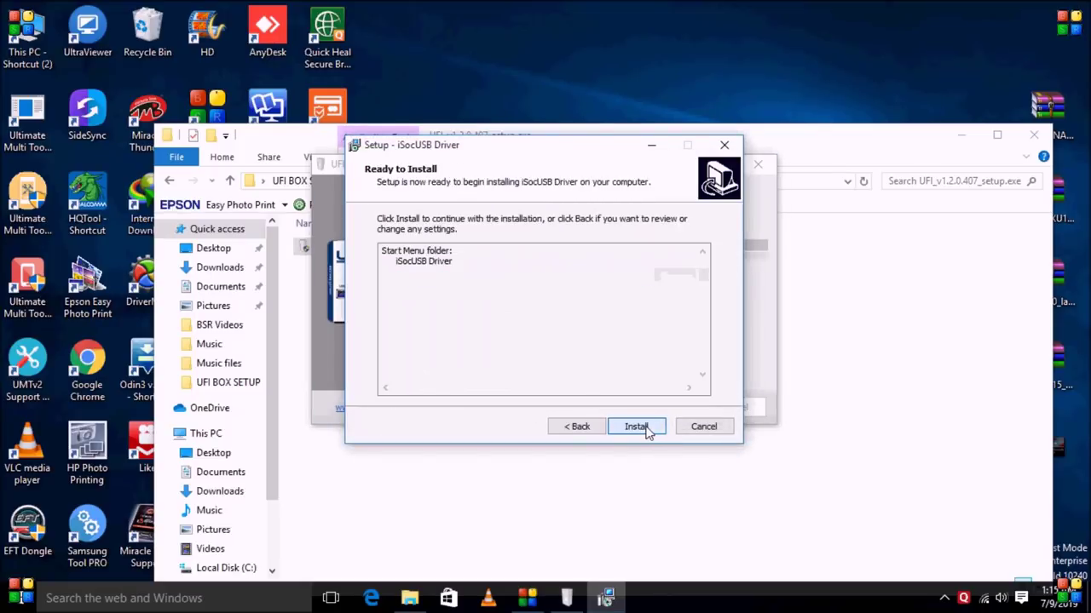
{"action": "left_click", "coordinate": [635, 426]}
{"action": "left_click", "coordinate": [673, 356]}
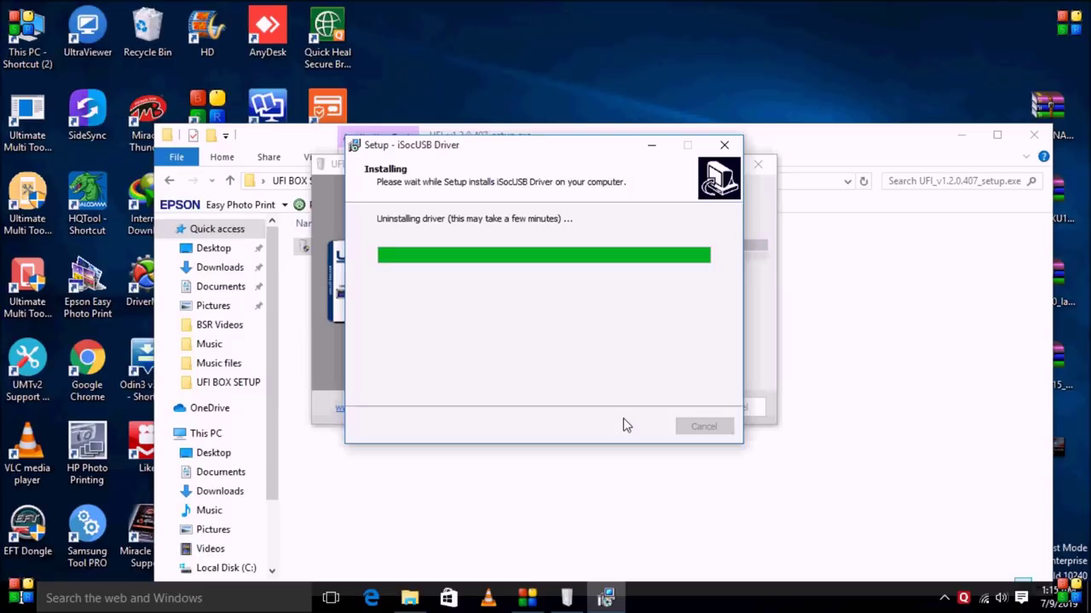
{"action": "left_click", "coordinate": [518, 322]}
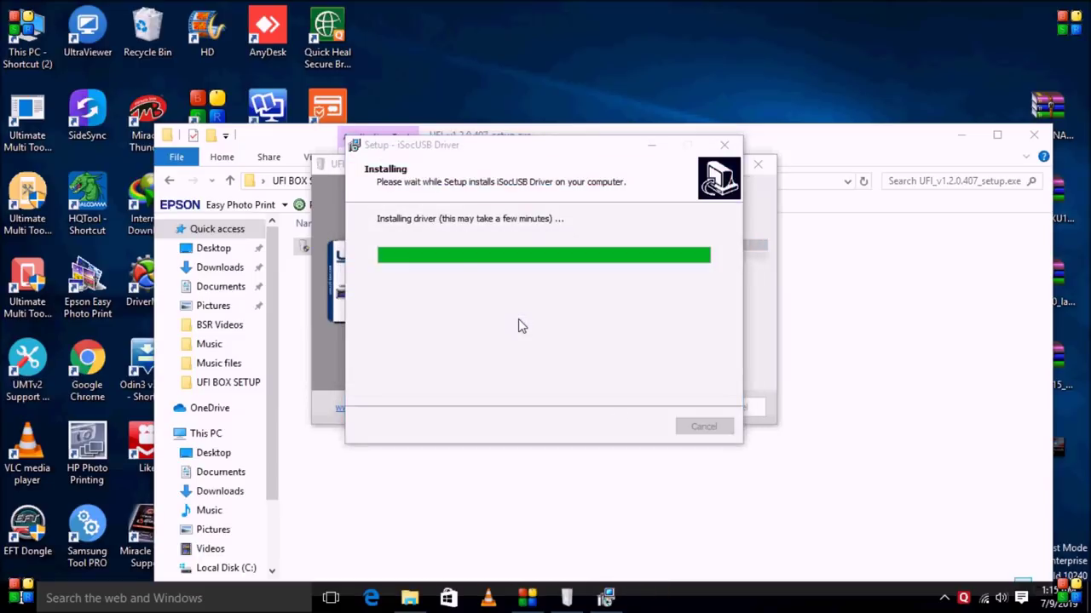
{"action": "left_click", "coordinate": [518, 319]}
{"action": "left_click", "coordinate": [635, 426]}
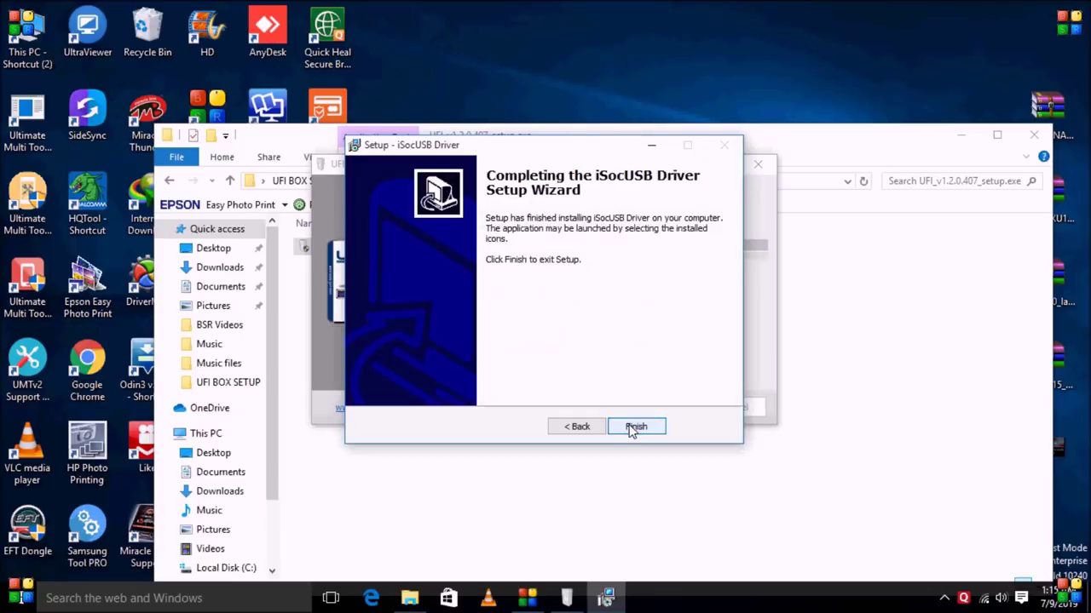
{"action": "left_click", "coordinate": [635, 426]}
- Install the Intel Android Device USB driver 1.10.0 into its default Program Files (x86) folder and finish the wizard
{"action": "left_click", "coordinate": [632, 426]}
{"action": "left_click", "coordinate": [632, 426]}
{"action": "left_click", "coordinate": [632, 426]}
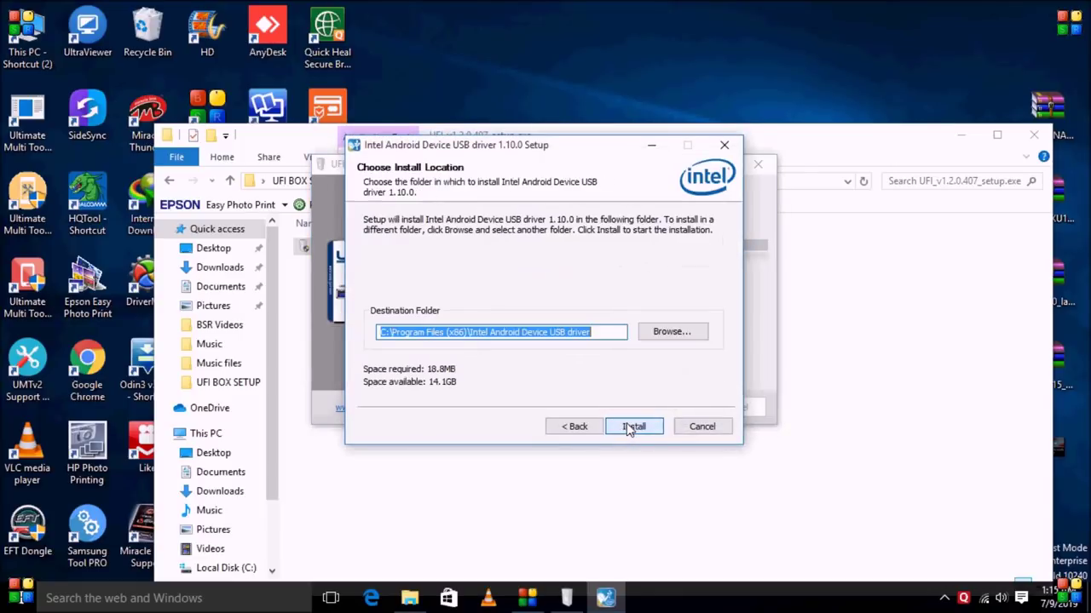
{"action": "left_click", "coordinate": [628, 427]}
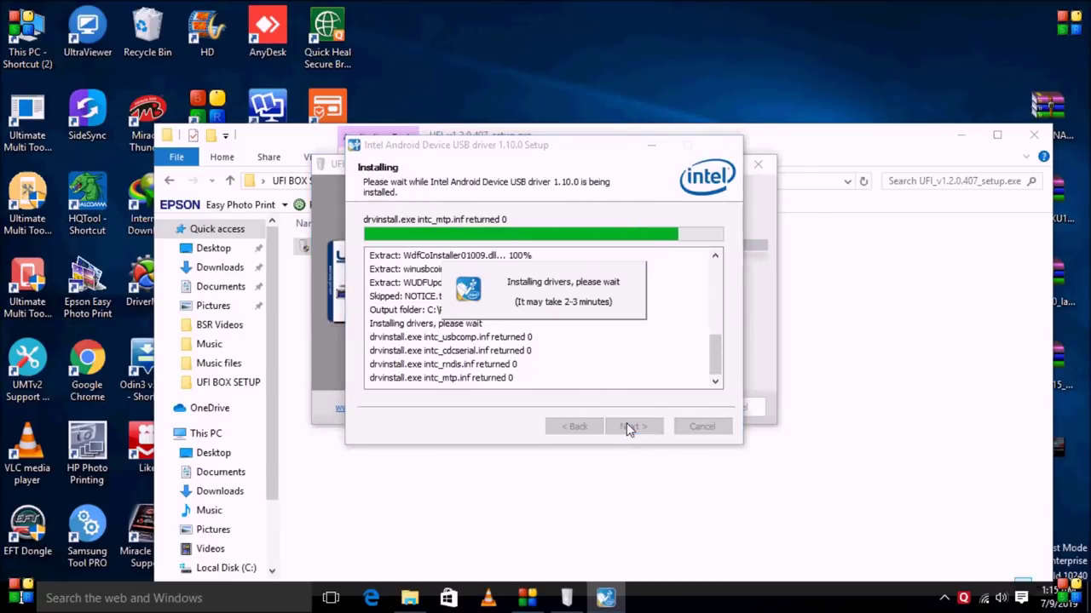
{"action": "left_click", "coordinate": [668, 358]}
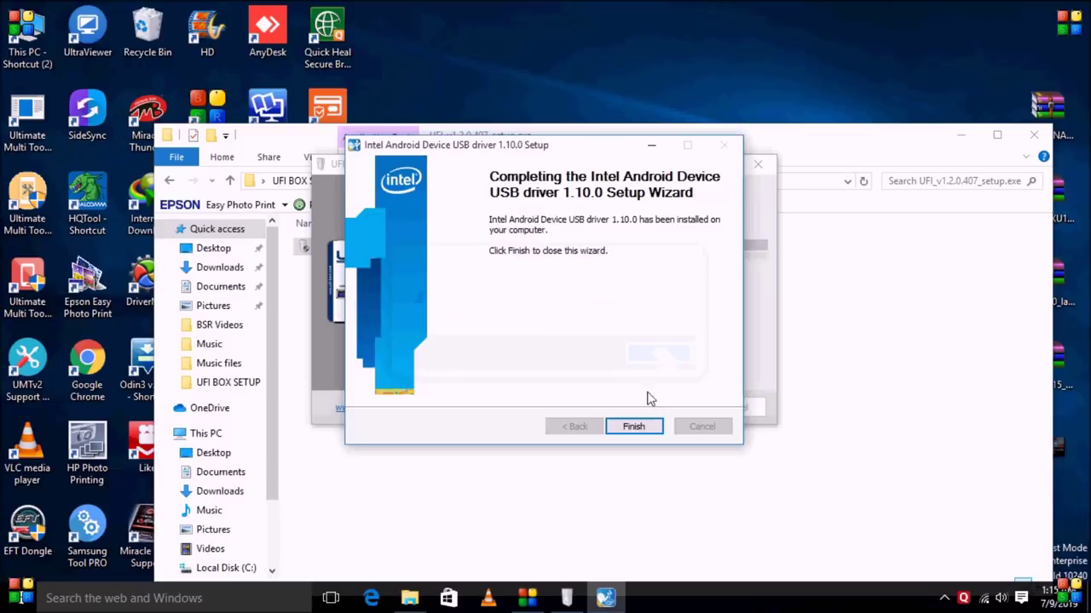
{"action": "left_click", "coordinate": [633, 426]}
- Complete the remaining driver wizards, including the Qualcomm and MediaTek USB drivers
{"action": "left_click", "coordinate": [390, 379]}
{"action": "left_click", "coordinate": [390, 379]}
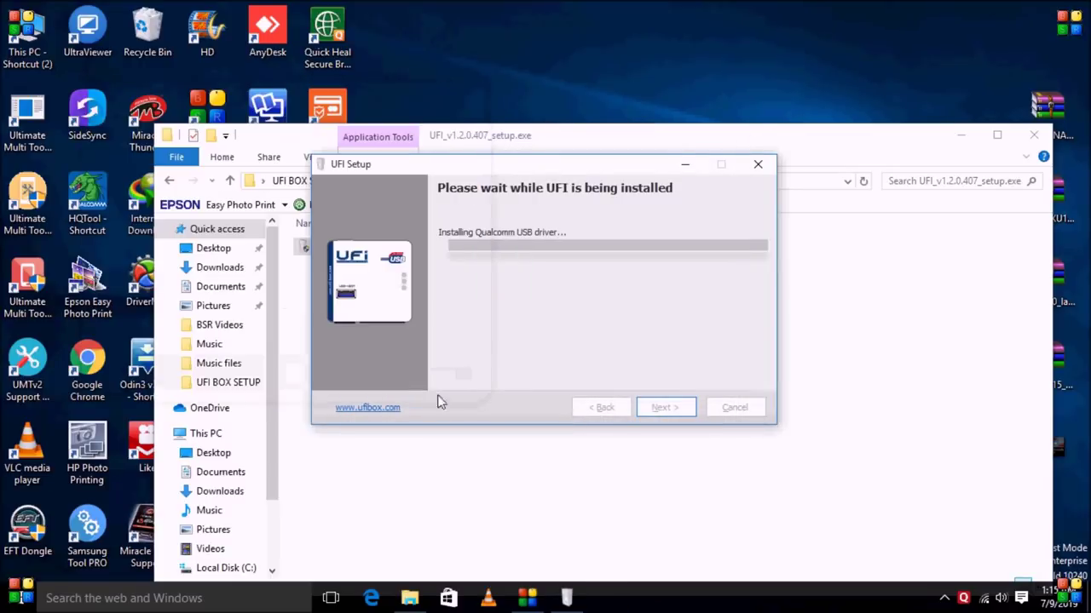
{"action": "left_click", "coordinate": [415, 414]}
{"action": "left_click", "coordinate": [414, 414]}
{"action": "left_click", "coordinate": [333, 332]}
{"action": "left_click", "coordinate": [340, 332]}
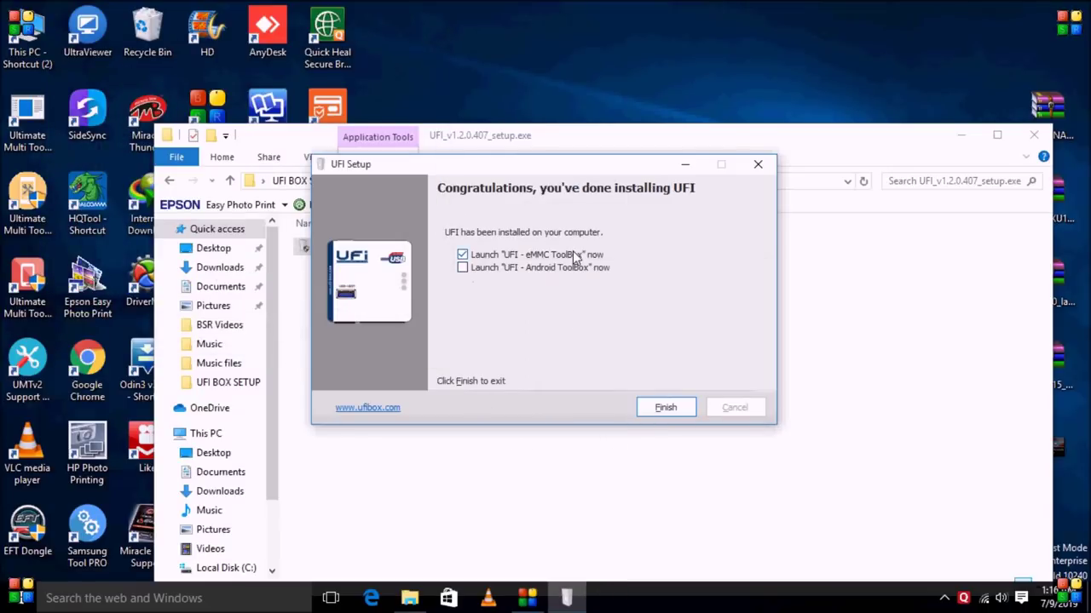
- Finish the UFI setup with UFI - eMMC ToolBox set to launch, and close the open folder windows
{"action": "left_click", "coordinate": [666, 407]}
{"action": "left_click", "coordinate": [691, 355]}
{"action": "left_click", "coordinate": [1054, 12]}
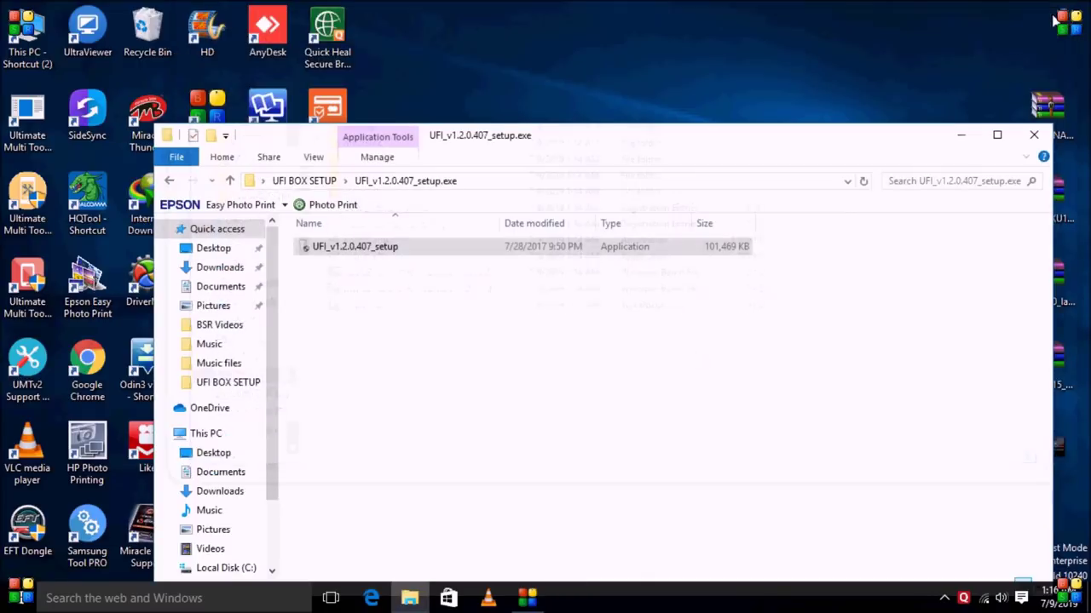
{"action": "left_click", "coordinate": [1055, 133]}
{"action": "right_click", "coordinate": [701, 156]}
{"action": "left_click", "coordinate": [736, 209]}
{"action": "right_click", "coordinate": [706, 163]}
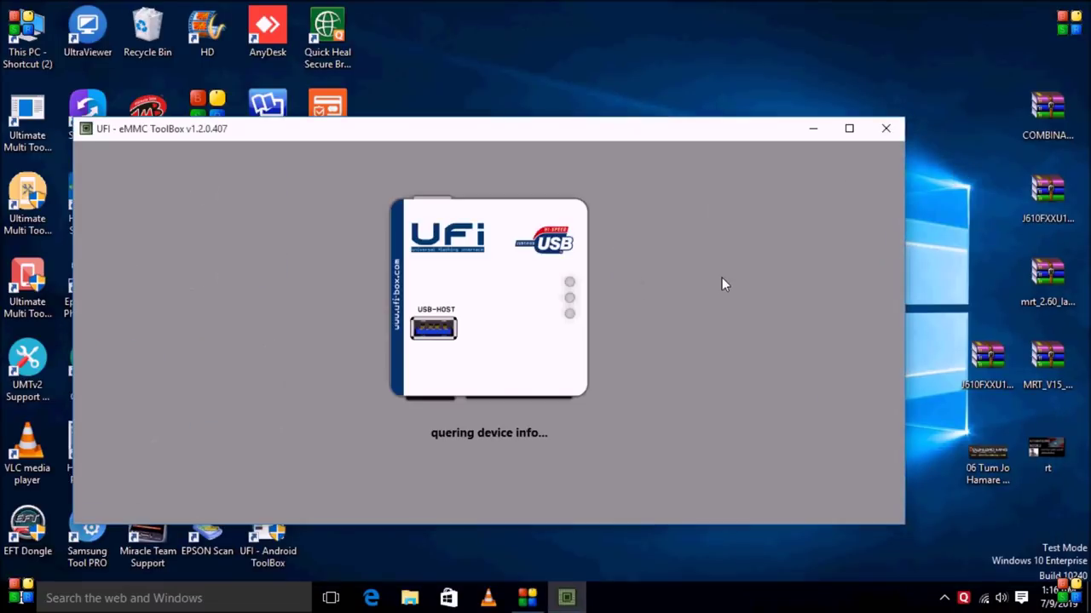
- Close the UFI - eMMC ToolBox window and relaunch it from its desktop shortcut
{"action": "left_click_drag", "start_coordinate": [672, 128], "coordinate": [774, 86]}
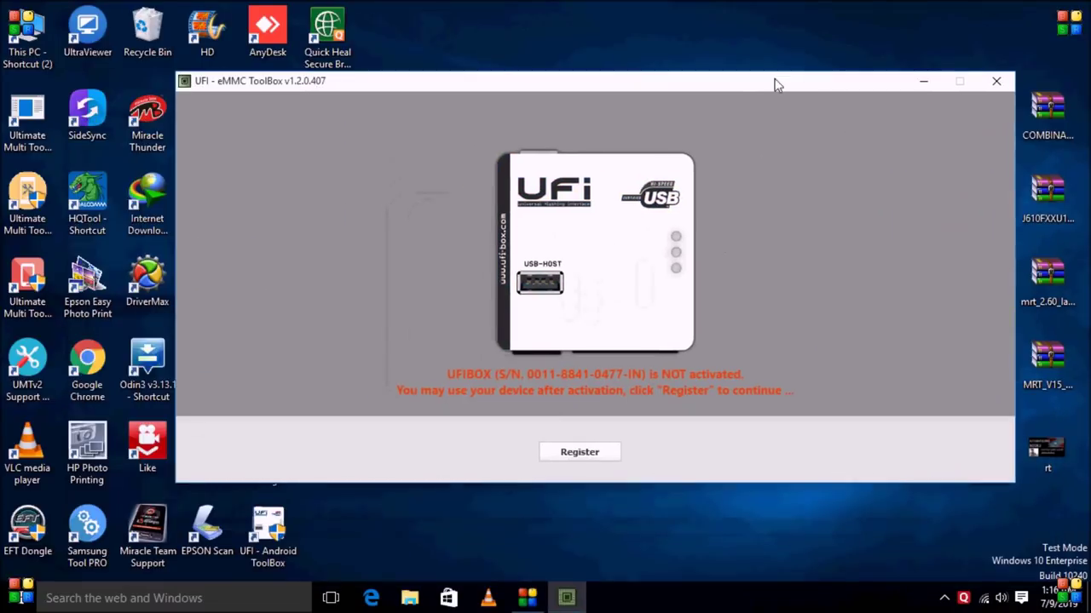
{"action": "left_click", "coordinate": [990, 84]}
{"action": "right_click", "coordinate": [588, 174]}
{"action": "left_click", "coordinate": [615, 219]}
{"action": "right_click", "coordinate": [269, 374]}
{"action": "left_click", "coordinate": [350, 214]}
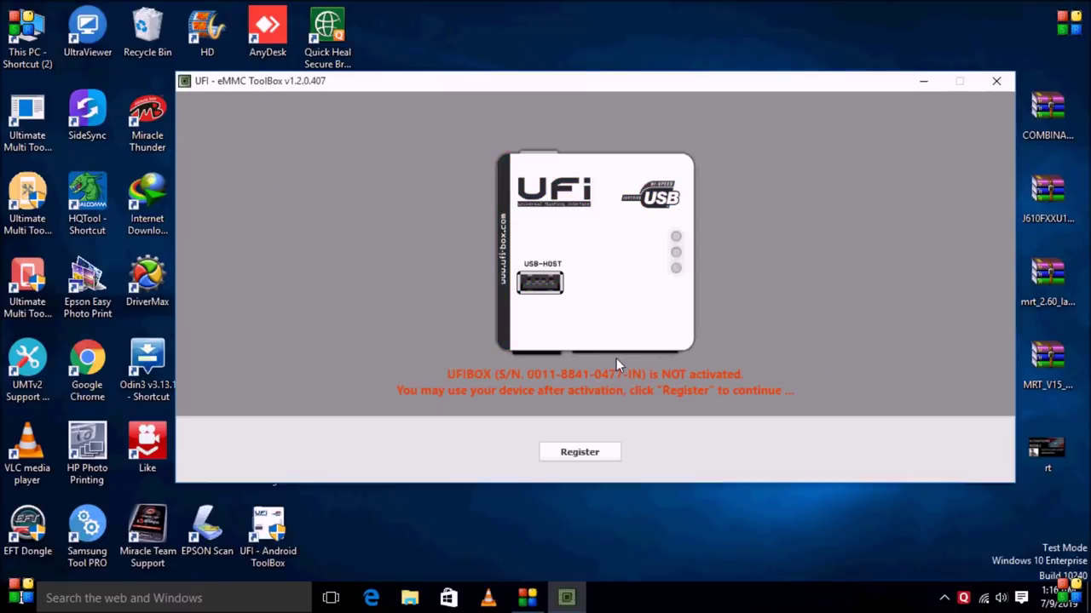
- Register the UFIBOX by entering the owner's email address, activate the device and accept the application restart
{"action": "left_click", "coordinate": [584, 451]}
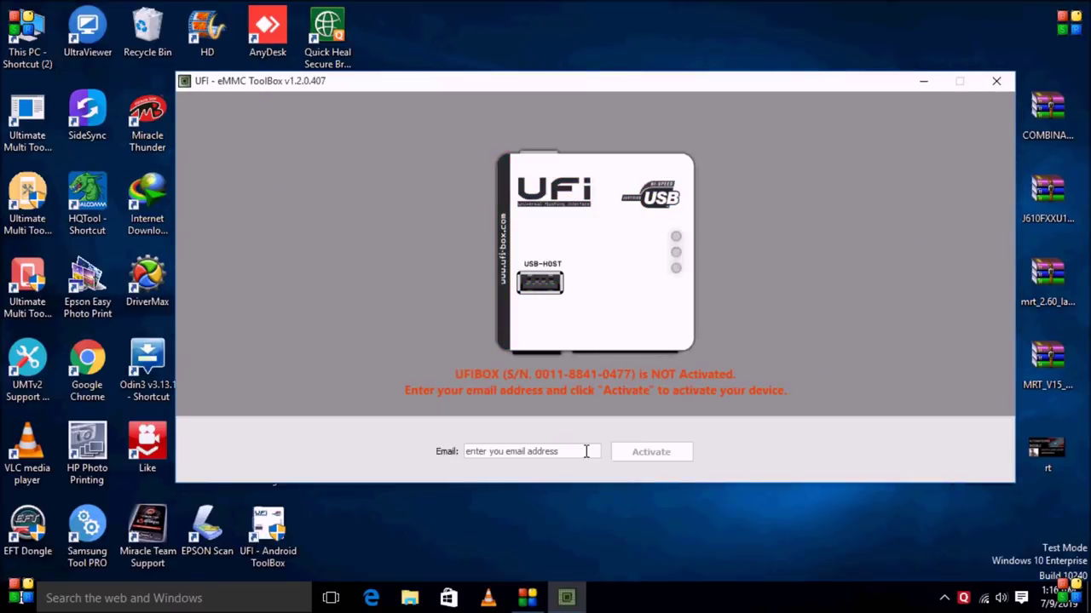
{"action": "left_click", "coordinate": [565, 452]}
{"action": "type", "text": "ma"}
{"action": "type", "text": "om"}
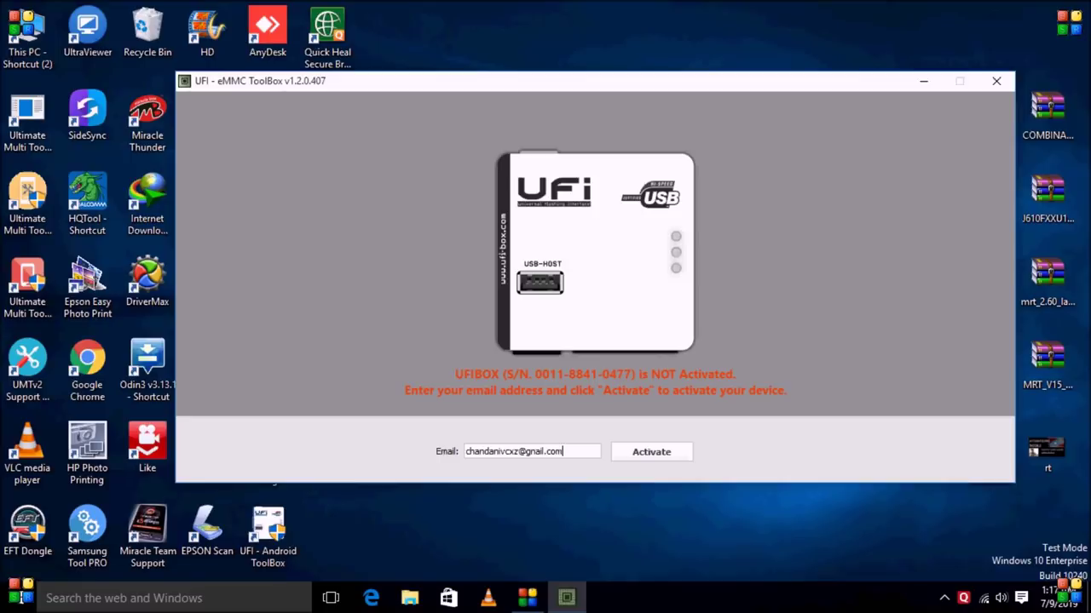
{"action": "left_click", "coordinate": [663, 451]}
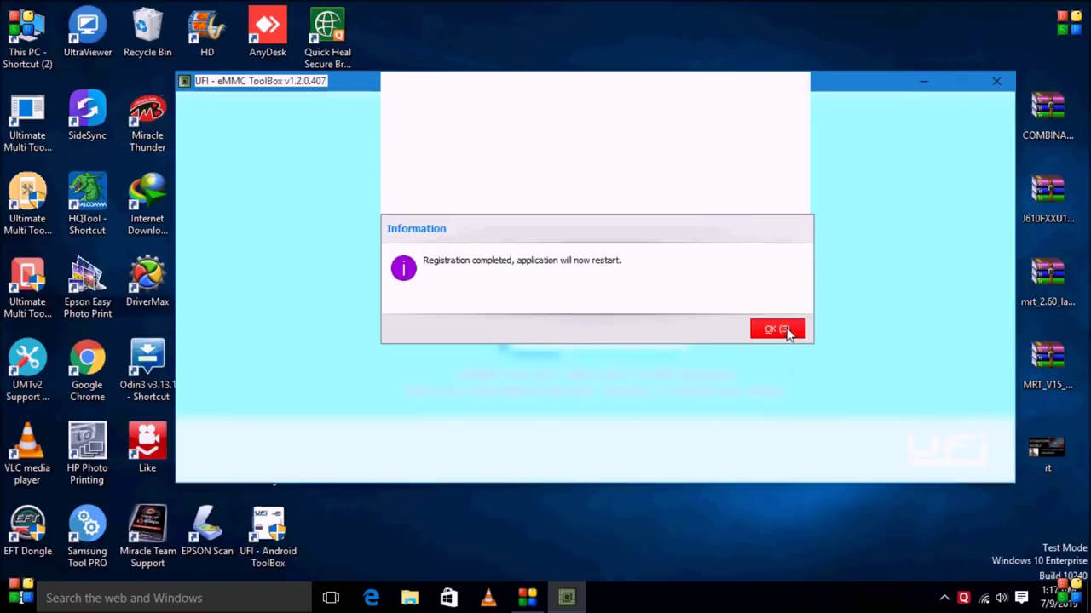
{"action": "left_click", "coordinate": [777, 329]}
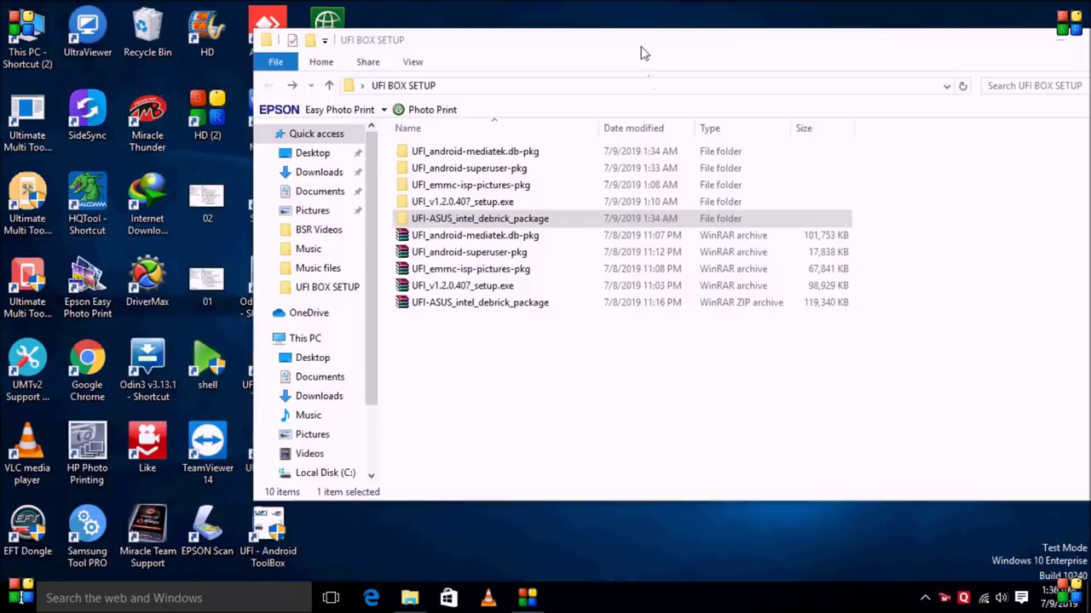
- Open the nested UFI-ASUS_intel_debrick_package folder inside UFI BOX SETUP and select the UFI_PkgInstall application
{"action": "left_click_drag", "start_coordinate": [644, 53], "coordinate": [791, 132]}
{"action": "left_click", "coordinate": [679, 413]}
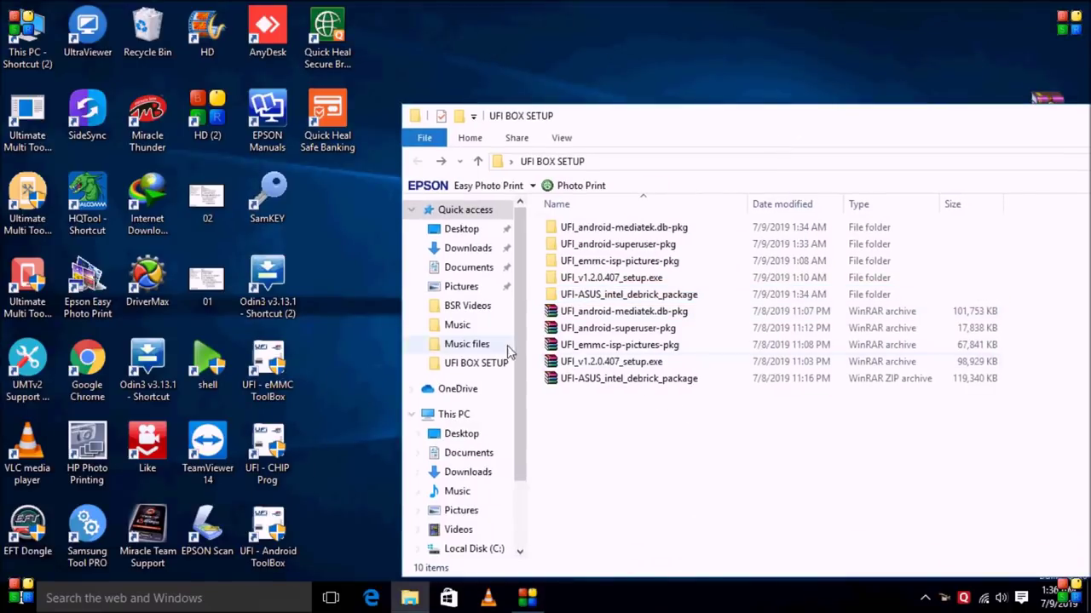
{"action": "left_click", "coordinate": [615, 297]}
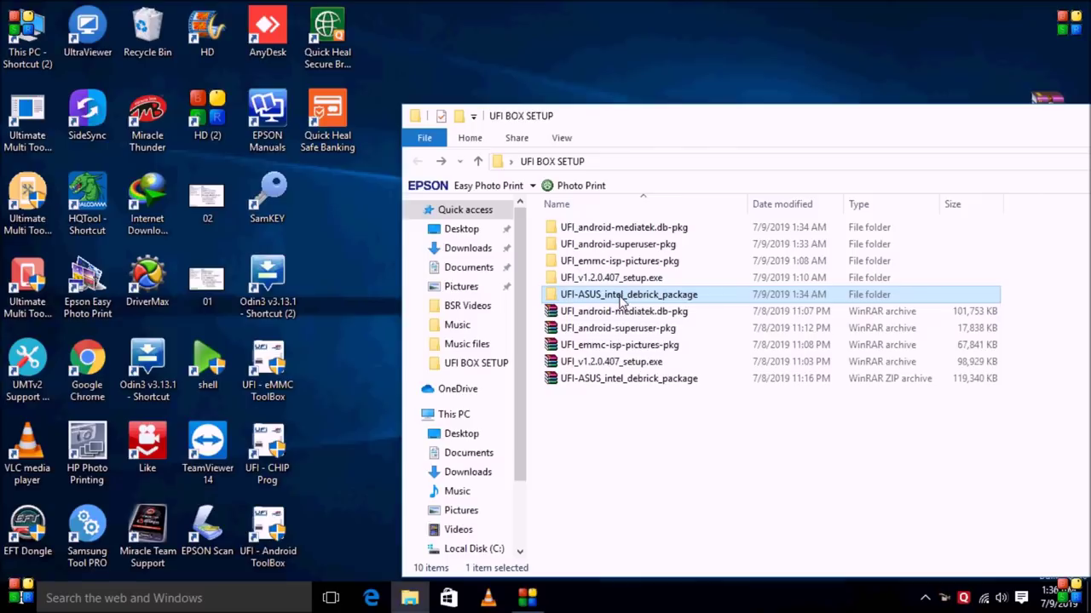
{"action": "right_click", "coordinate": [622, 299]}
{"action": "left_click", "coordinate": [665, 181]}
{"action": "left_click", "coordinate": [611, 232]}
{"action": "right_click", "coordinate": [612, 232]}
{"action": "left_click", "coordinate": [654, 186]}
{"action": "left_click", "coordinate": [596, 233]}
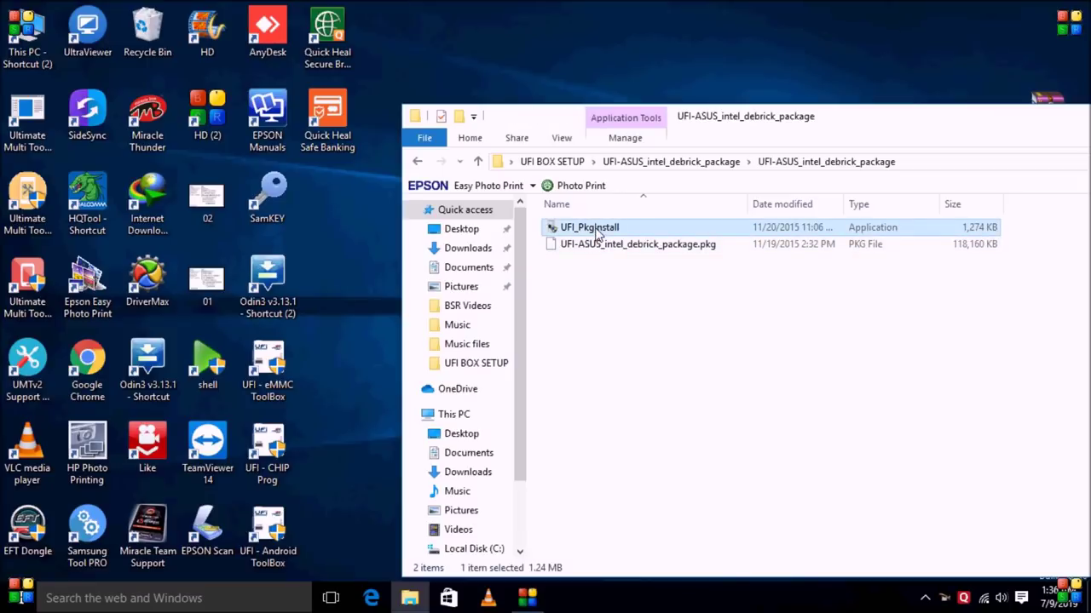
- Run UFI_PkgInstall and install the UFI-ASUS_intel_debrick_package.pkg package to C:\UFI\Android-ToolBox
{"action": "right_click", "coordinate": [596, 233]}
{"action": "left_click", "coordinate": [655, 221]}
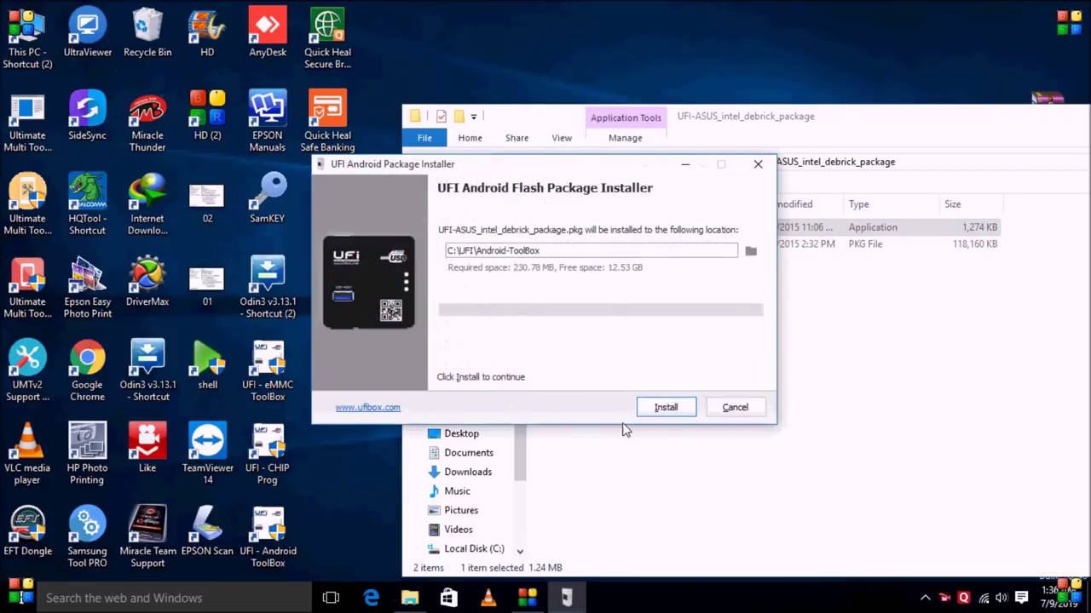
{"action": "left_click", "coordinate": [665, 408]}
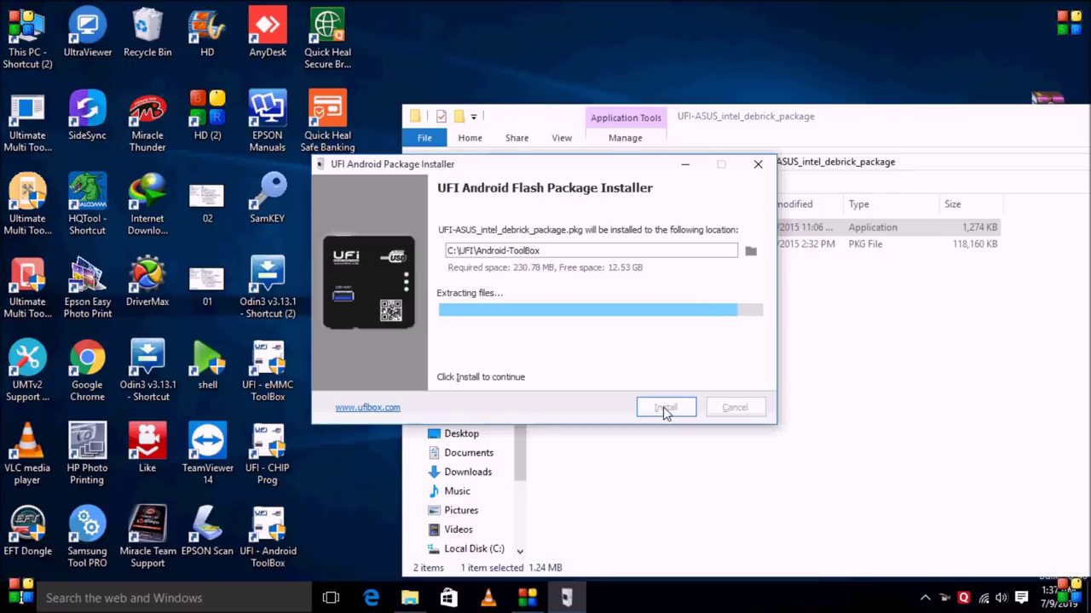
{"action": "left_click", "coordinate": [665, 408]}
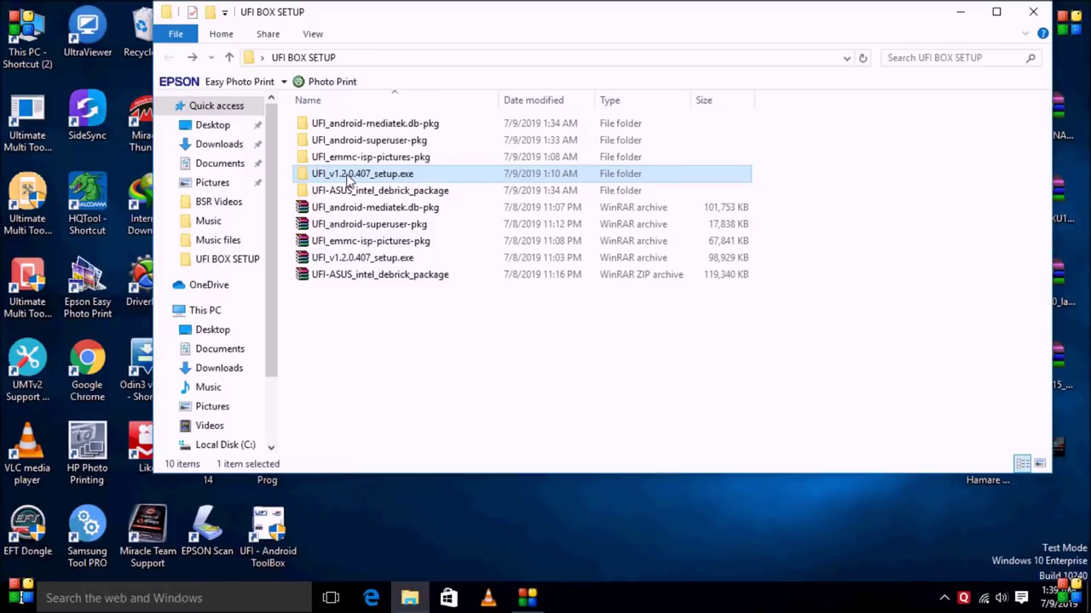
- Copy the extracted UFI_android-mediatek.db-pkg and UFI_android-superuser-pkg folders from UFI BOX SETUP
{"action": "left_click", "coordinate": [347, 162]}
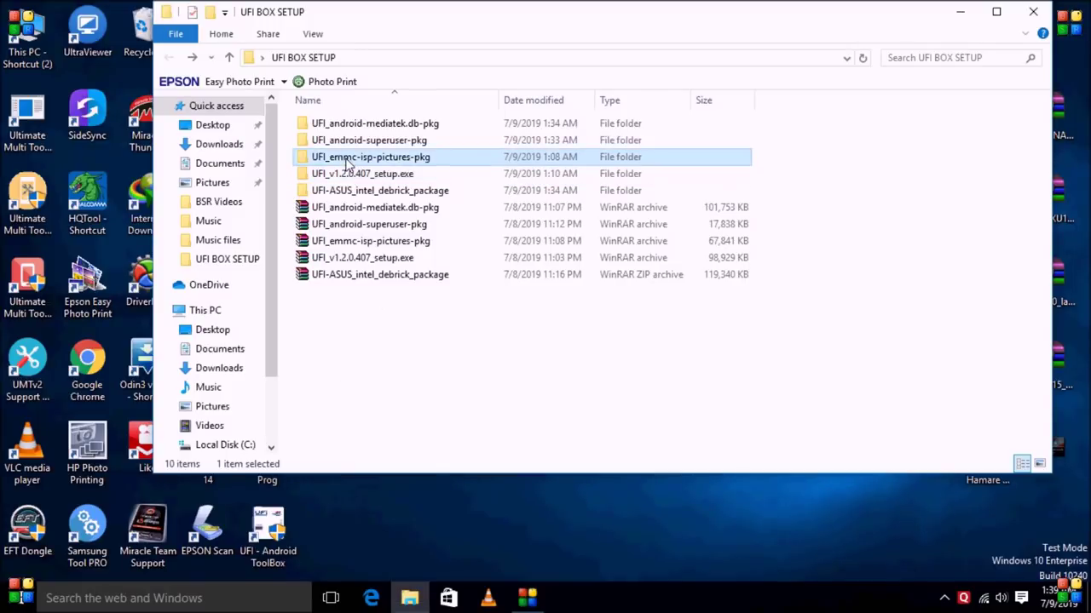
{"action": "left_click", "coordinate": [358, 143]}
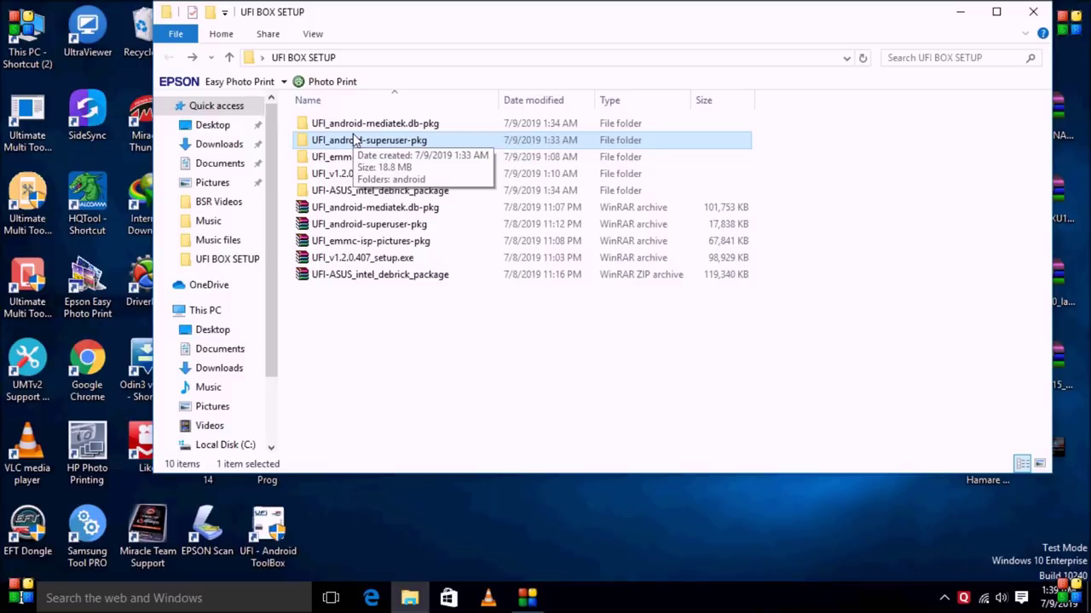
{"action": "left_click", "coordinate": [840, 119]}
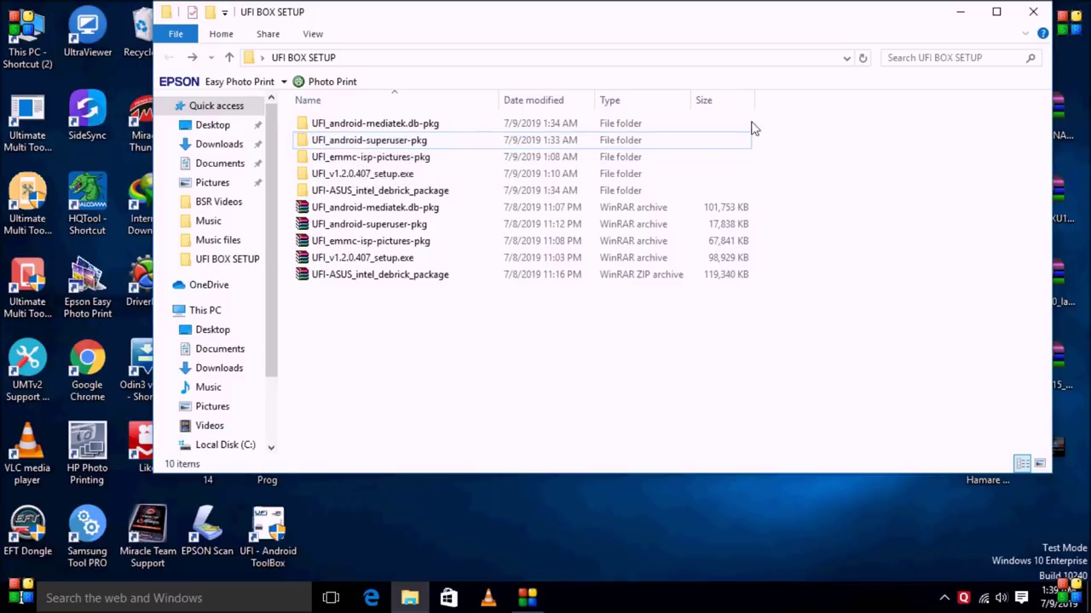
{"action": "left_click_drag", "start_coordinate": [783, 118], "coordinate": [598, 142]}
{"action": "right_click", "coordinate": [598, 141]}
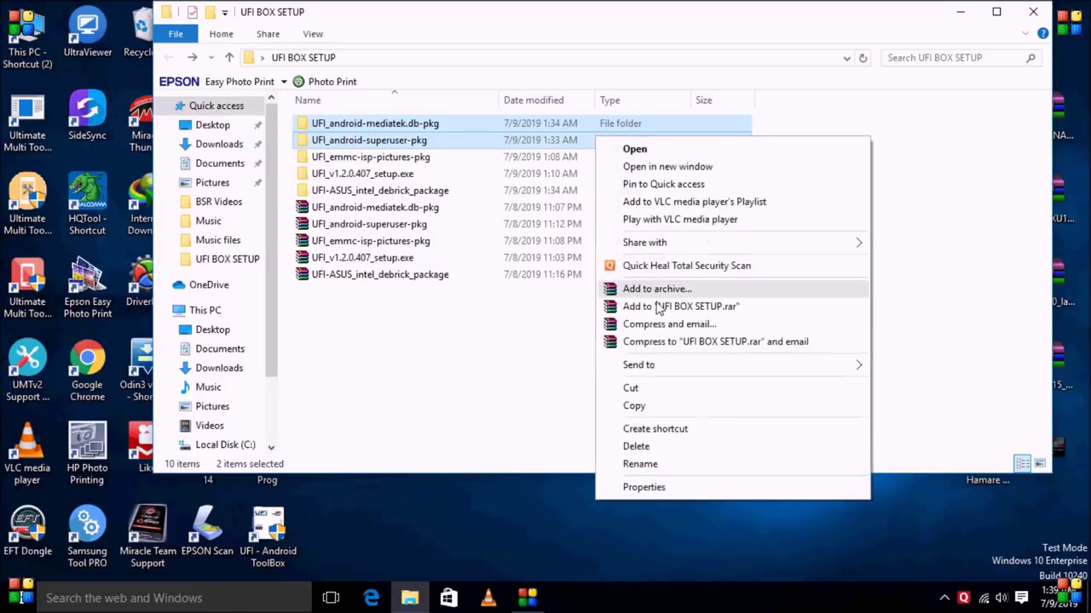
{"action": "left_click", "coordinate": [637, 407]}
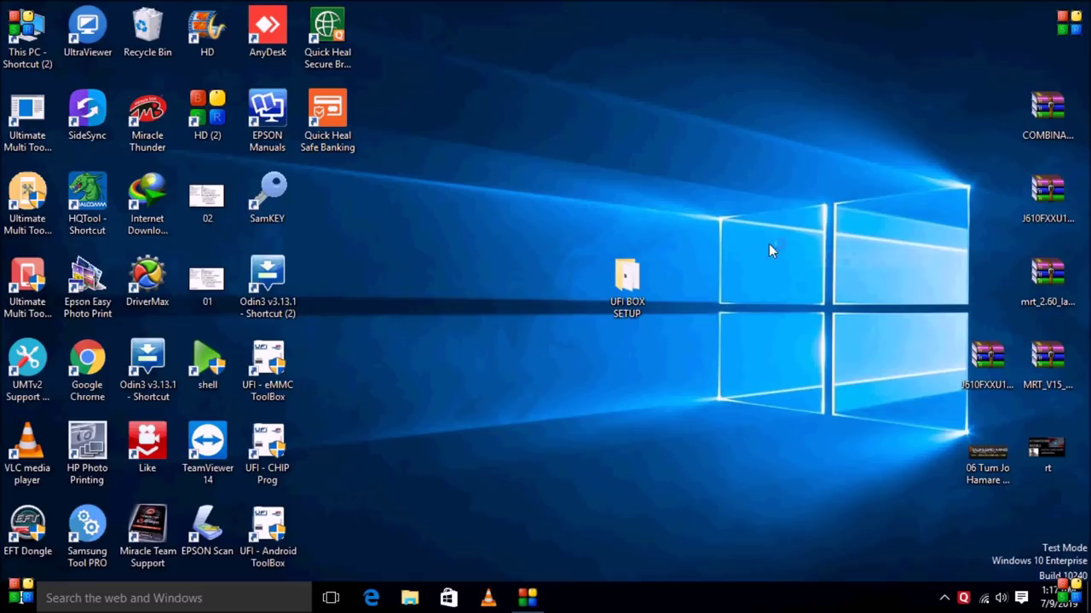
- Launch UFI - eMMC ToolBox, accept migrating the old eMMC files to C:\UFI\backups\Other, and dismiss the software update error
{"action": "right_click", "coordinate": [782, 245]}
{"action": "left_click", "coordinate": [809, 292]}
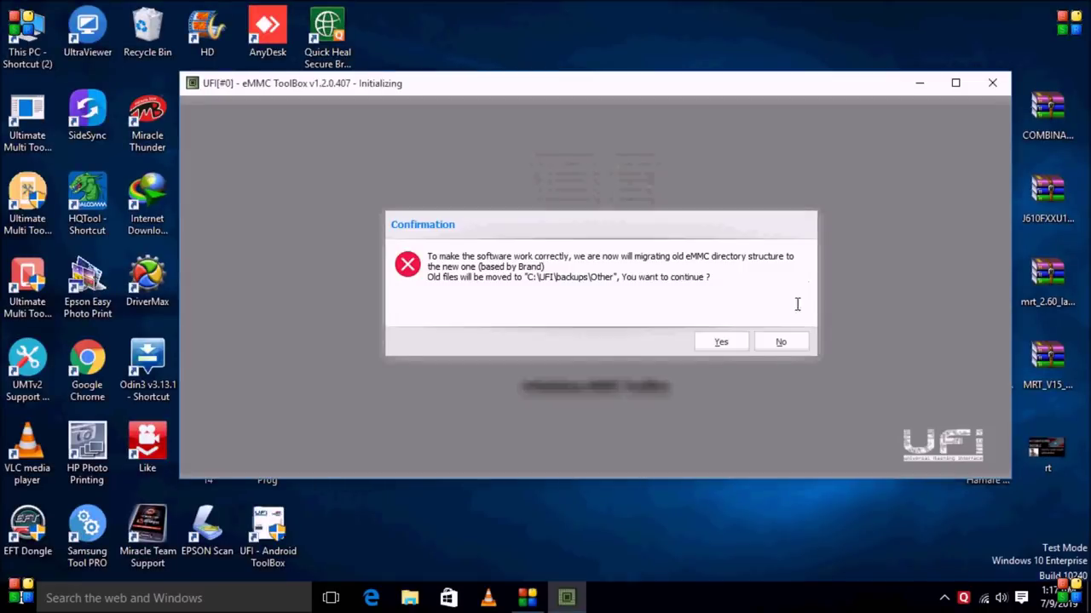
{"action": "left_click", "coordinate": [721, 342]}
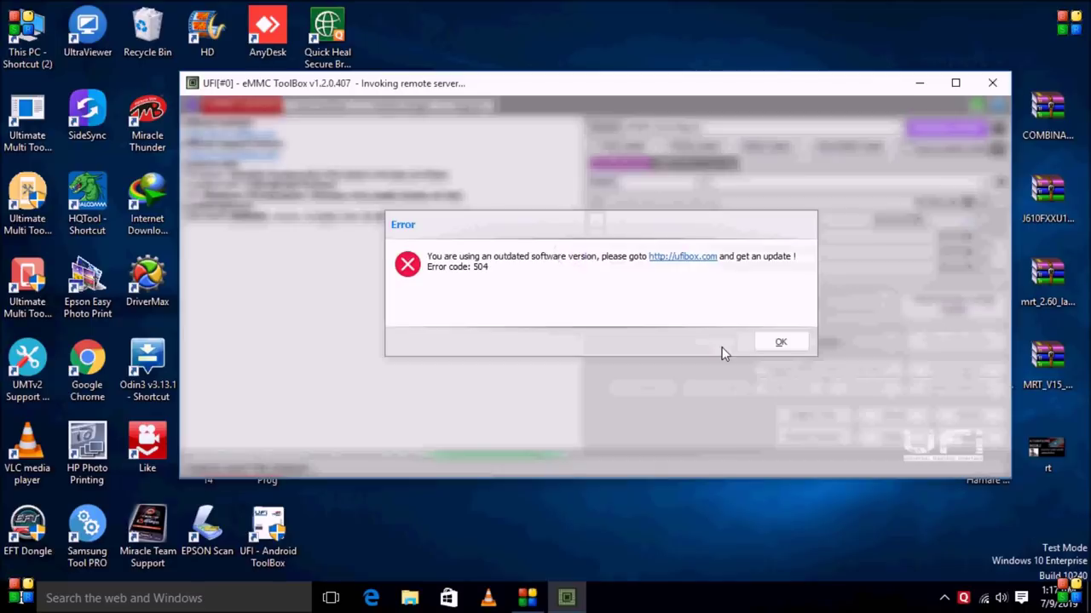
{"action": "left_click", "coordinate": [771, 342]}
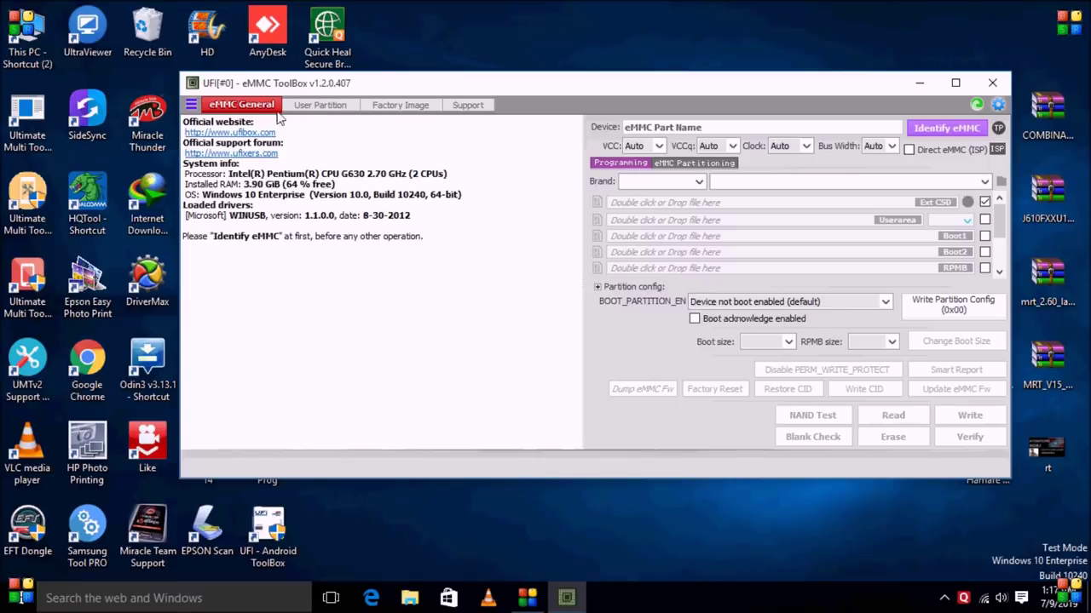
- Look through the User Partition, Factory Image and Support sections of eMMC ToolBox
{"action": "left_click", "coordinate": [315, 105]}
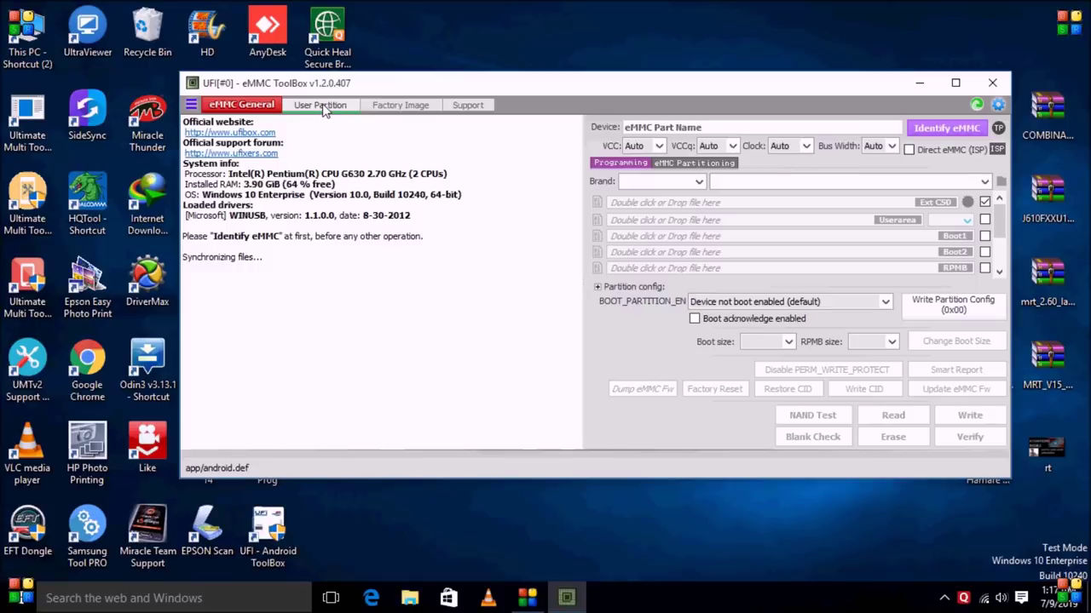
{"action": "left_click", "coordinate": [322, 106]}
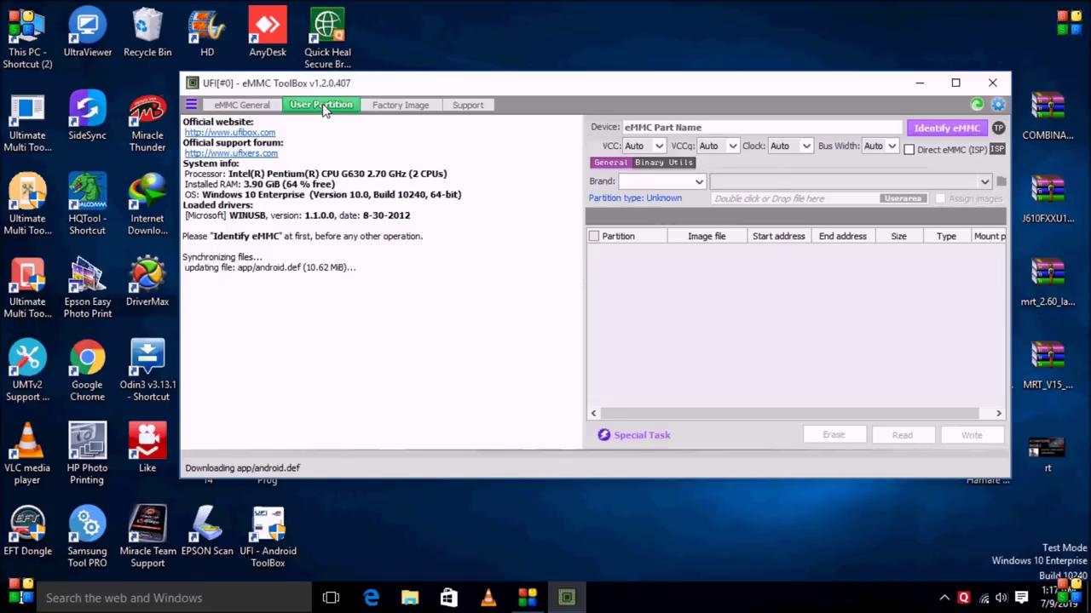
{"action": "left_click", "coordinate": [385, 108]}
{"action": "left_click", "coordinate": [466, 107]}
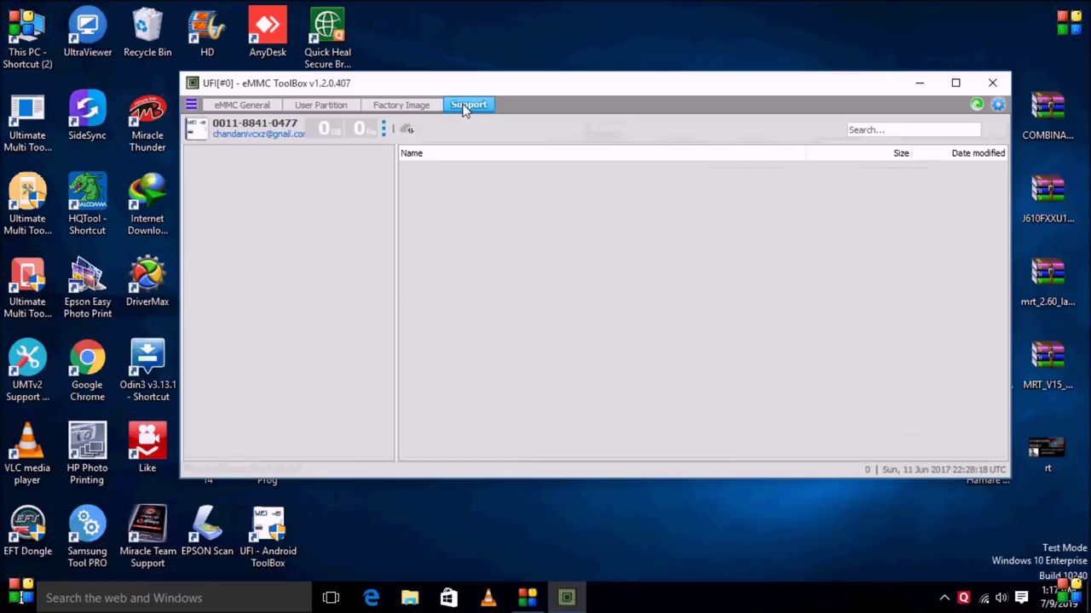